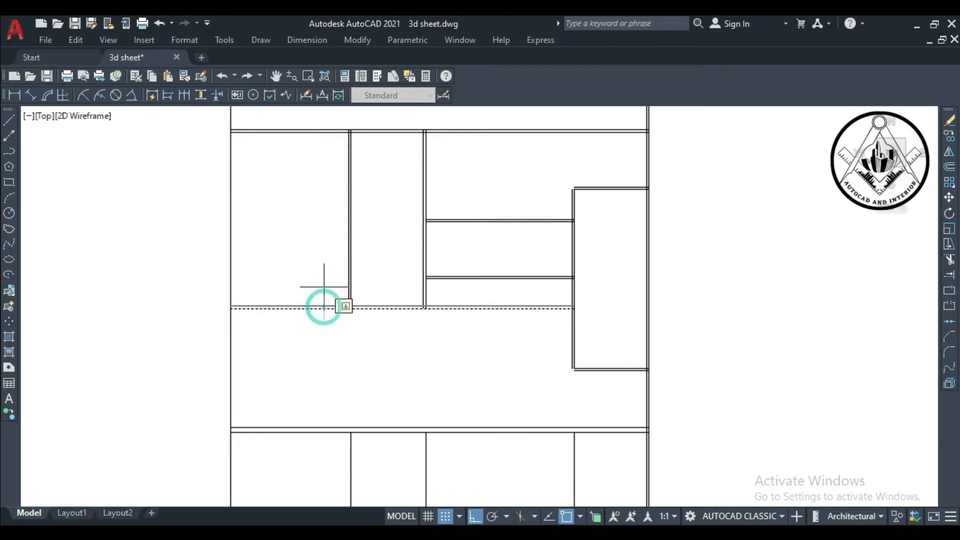
Step: Trim the overlapping line segments where the vertical partition crosses the bottom panel of the upper cabinets
scroll(344, 304, "up", 8)
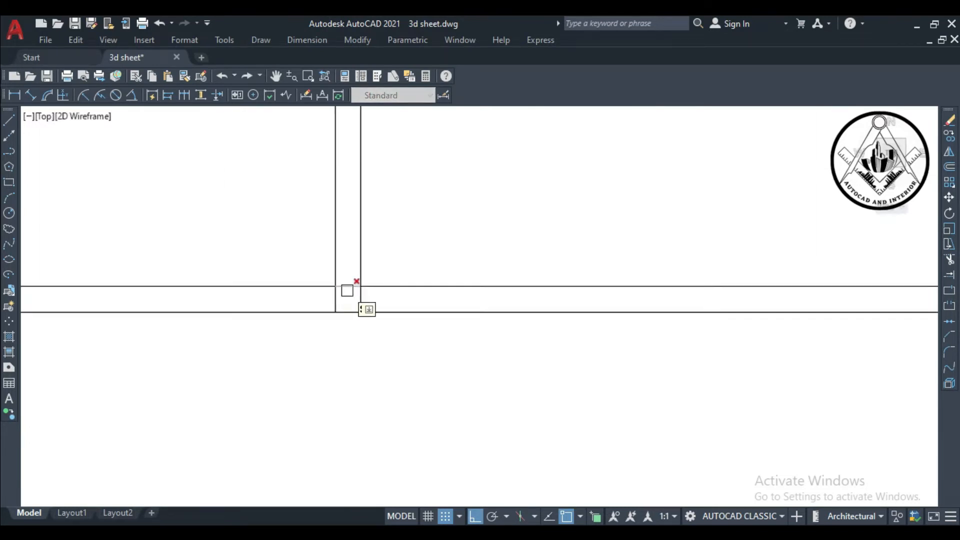
scroll(355, 296, "down", 3)
scroll(650, 295, "up", 3)
left_click(634, 287)
left_click(624, 295)
scroll(549, 299, "down", 8)
scroll(571, 301, "up", 2)
scroll(570, 309, "down", 3)
Step: Trim the crossing segments at two more panel junctions of the elevation, three segments at each
scroll(656, 253, "up", 8)
scroll(609, 287, "up", 4)
left_click(606, 290)
left_click(607, 315)
left_click(590, 302)
scroll(597, 255, "down", 8)
scroll(599, 351, "up", 8)
left_click(598, 334)
left_click(596, 356)
left_click(581, 345)
scroll(592, 298, "down", 8)
Step: Trim the overlapping segments at the next group of partition and shelf joints in the cabinet elevation
scroll(372, 305, "up", 8)
left_click(373, 309)
scroll(419, 315, "down", 6)
scroll(407, 171, "up", 6)
left_click(402, 200)
scroll(440, 205, "down", 6)
scroll(575, 242, "up", 6)
left_click(553, 235)
scroll(544, 250, "down", 6)
scroll(489, 235, "up", 6)
left_click(426, 238)
left_click(457, 268)
scroll(474, 222, "down", 6)
scroll(474, 222, "down", 6)
Step: Trim the remaining overlapping segments at the elevation's panel joints and end with a clean outline
scroll(635, 346, "up", 8)
left_click(619, 292)
scroll(628, 253, "down", 5)
scroll(623, 215, "up", 8)
left_click(613, 233)
scroll(625, 275, "down", 8)
scroll(617, 265, "up", 5)
left_click(617, 263)
left_click(614, 170)
scroll(600, 204, "down", 5)
scroll(575, 167, "up", 3)
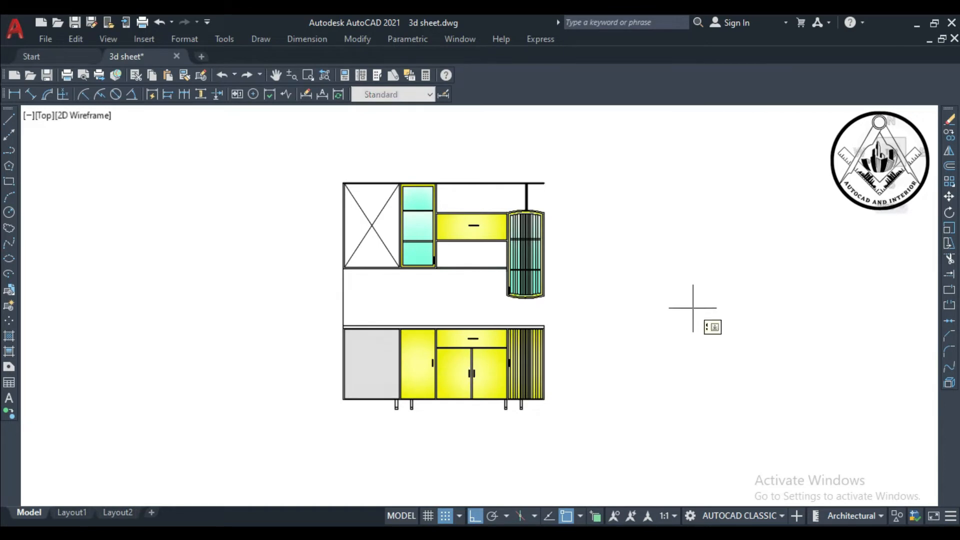
Step: Offset the backsplash's left edge repeatedly at 1' spacing to draw seven vertical tile lines between base and wall cabinets
type("1")
key("Escape")
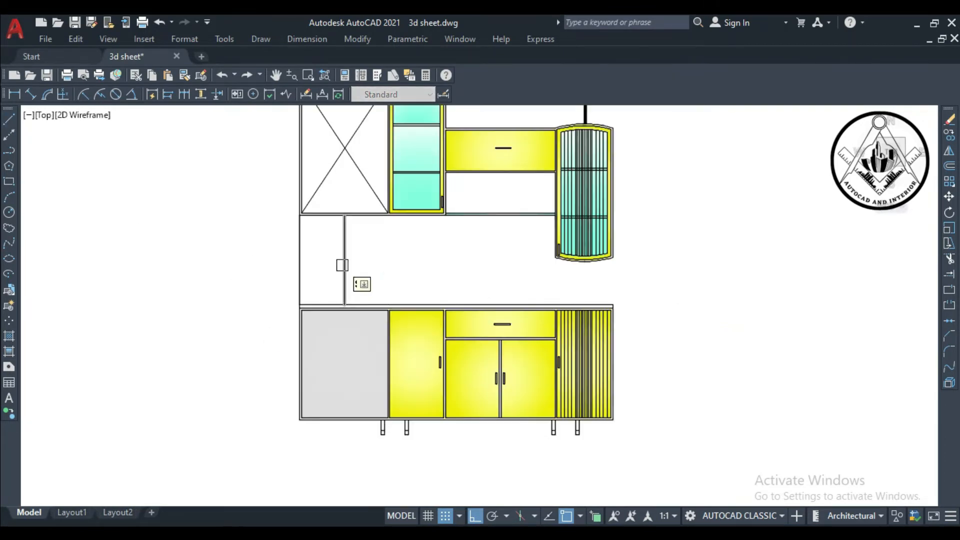
left_click(343, 265)
left_click(406, 258)
left_click(449, 269)
left_click(433, 274)
left_click(504, 273)
left_click(481, 269)
left_click(535, 281)
left_click(523, 279)
left_click(584, 290)
left_click(621, 285)
key("Escape")
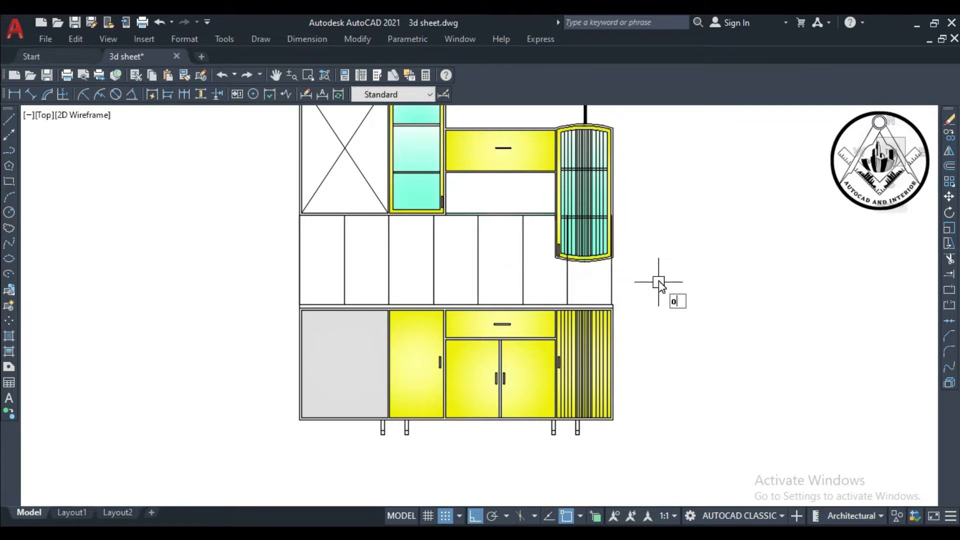
Step: Offset the backsplash's upper edge down to mid-height as a horizontal tile line and extend it to the curved cabinet
type("o")
key("Return")
left_click(351, 217)
left_click(360, 253)
scroll(636, 246, "up", 2)
key("Escape")
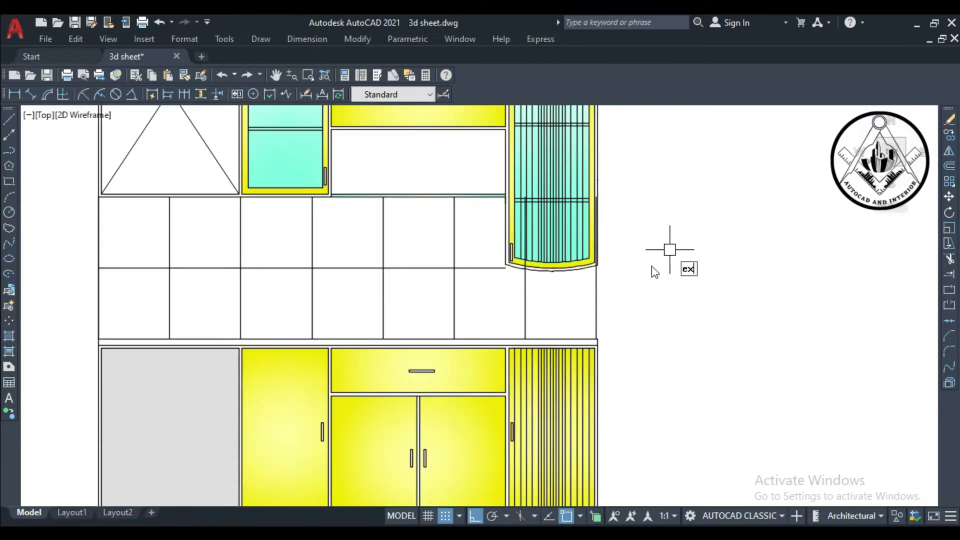
key("Return")
scroll(637, 257, "up", 2)
key("Escape")
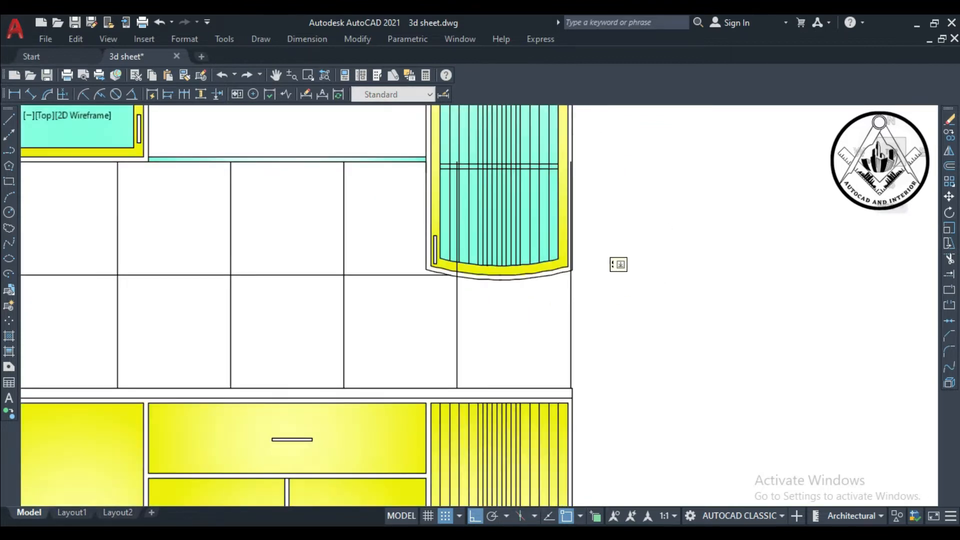
Step: Trim and delete the parts of the vertical tile lines that run over the curved wall cabinet
scroll(569, 182, "up", 4)
left_click(573, 211)
scroll(601, 243, "down", 2)
scroll(400, 318, "up", 4)
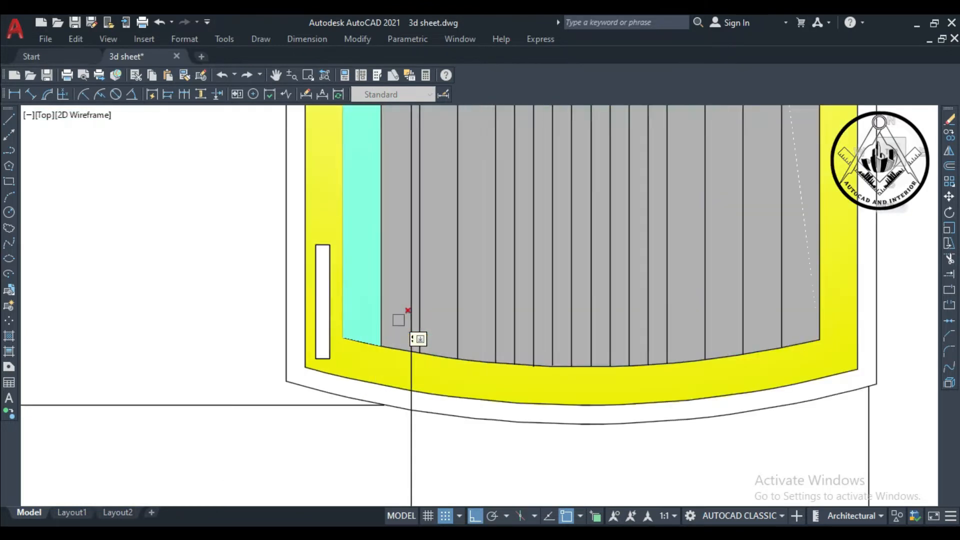
key("Escape")
left_click(411, 348)
scroll(408, 334, "down", 5)
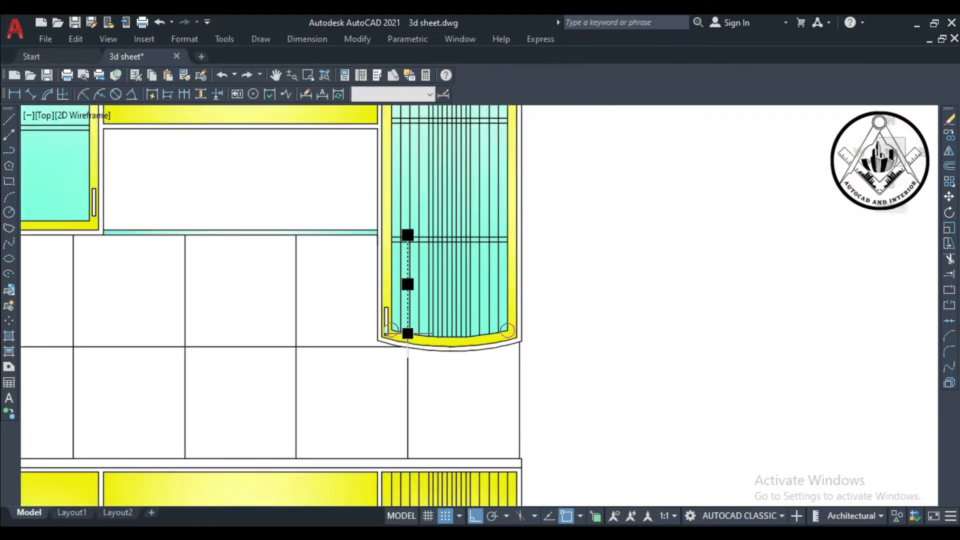
key("Delete")
scroll(529, 286, "down", 2)
scroll(630, 304, "down", 2)
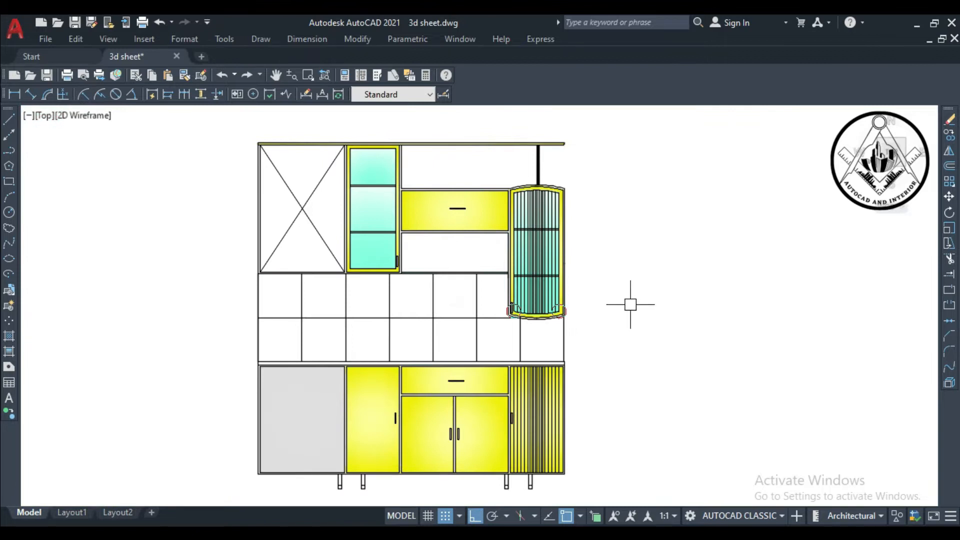
type("h")
key("Return")
key("Escape")
scroll(600, 302, "down", 2)
scroll(593, 321, "up", 2)
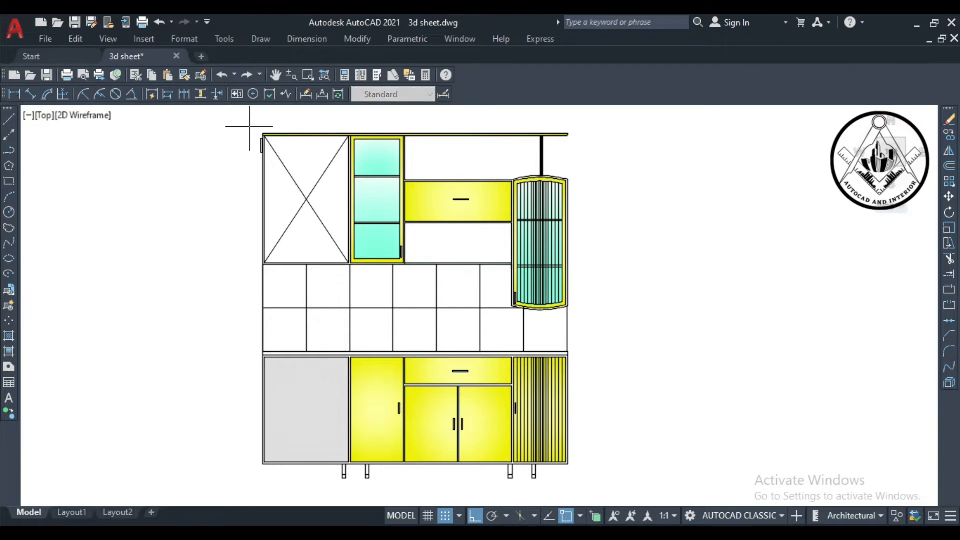
Step: Add a linear dimension for the unit's overall height without the legs, beside its left edge
scroll(252, 125, "up", 4)
left_click(280, 146)
scroll(280, 146, "down", 6)
scroll(278, 349, "up", 4)
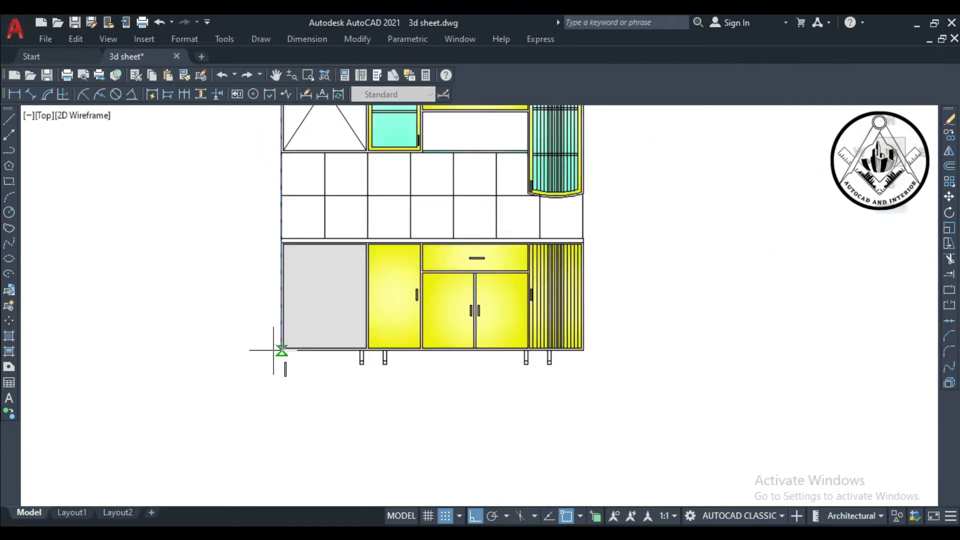
left_click(284, 349)
scroll(284, 351, "down", 4)
scroll(274, 361, "up", 2)
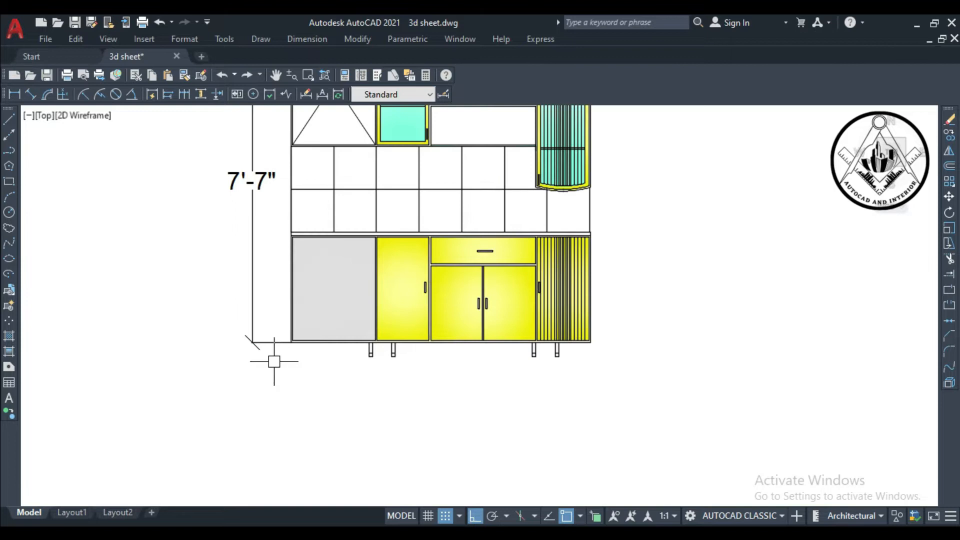
Step: Dimension the height of the leftmost leg under the base cabinets
scroll(355, 350, "up", 3)
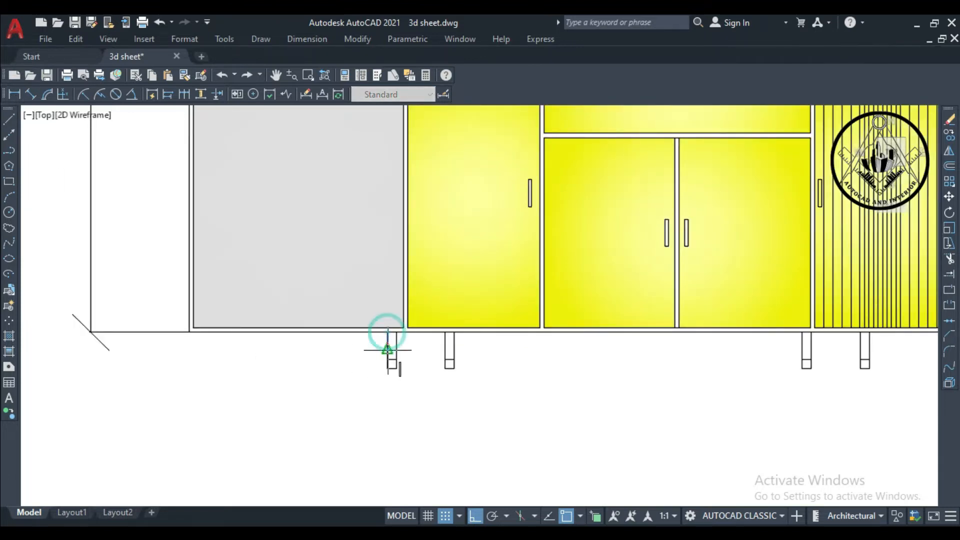
left_click(387, 369)
left_click(367, 361)
scroll(406, 384, "down", 5)
Step: Move the overall height dimension farther out from the unit's left edge
left_click(331, 272)
scroll(332, 283, "up", 4)
left_click(325, 253)
key("Escape")
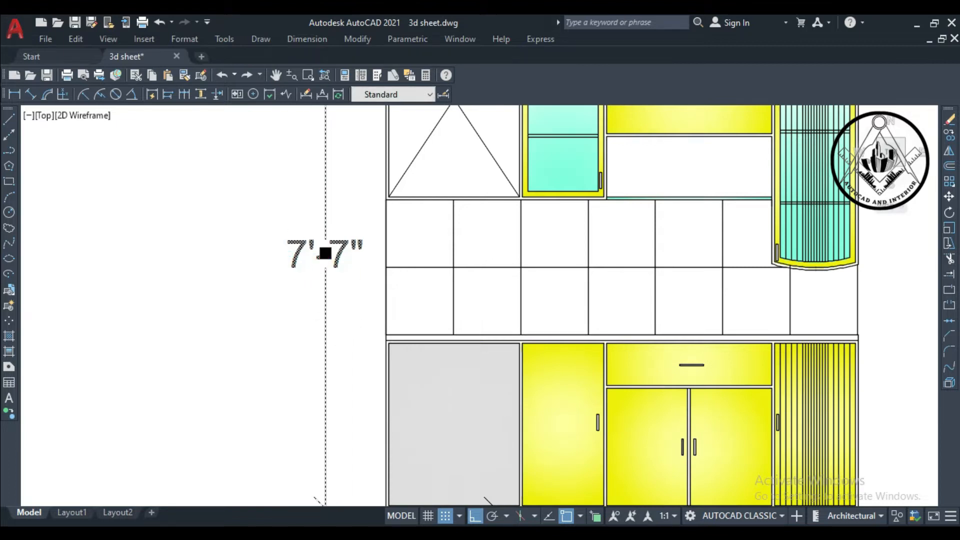
left_click(325, 253)
left_click(286, 253)
key("Escape")
scroll(315, 280, "down", 2)
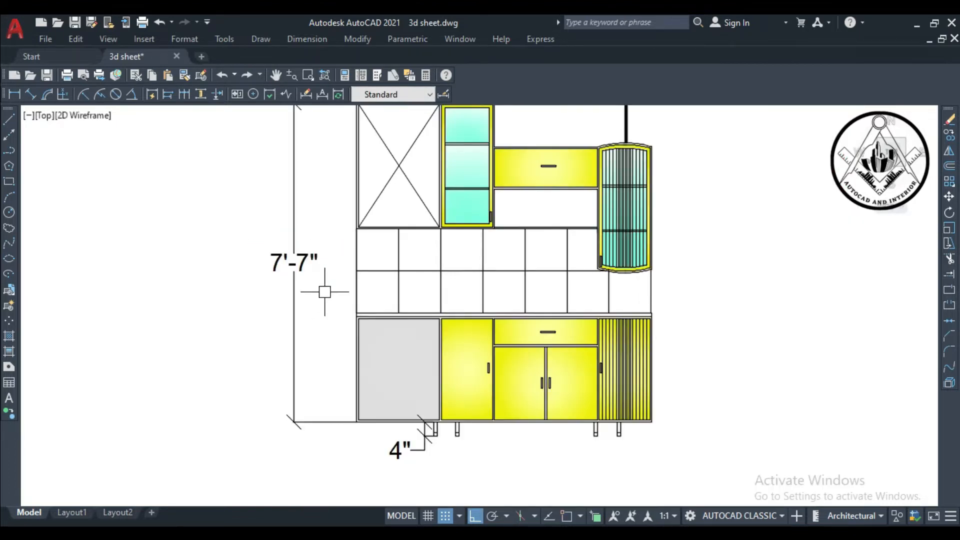
Step: Dimension the base cabinet's height, placing it between the unit's left edge and the overall height dimension
scroll(358, 412, "up", 4)
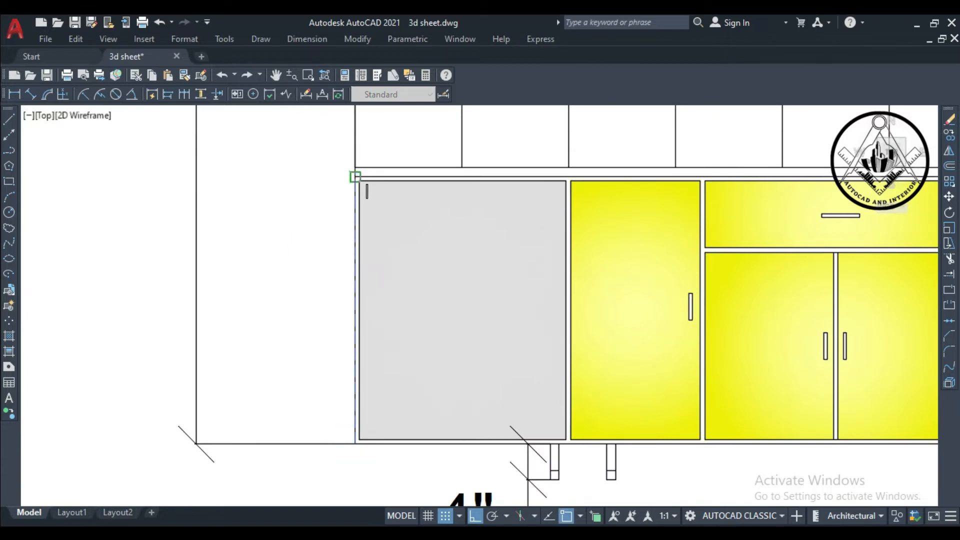
left_click(355, 179)
left_click(280, 220)
scroll(280, 220, "down", 2)
middle_click_drag(281, 221, 288, 353)
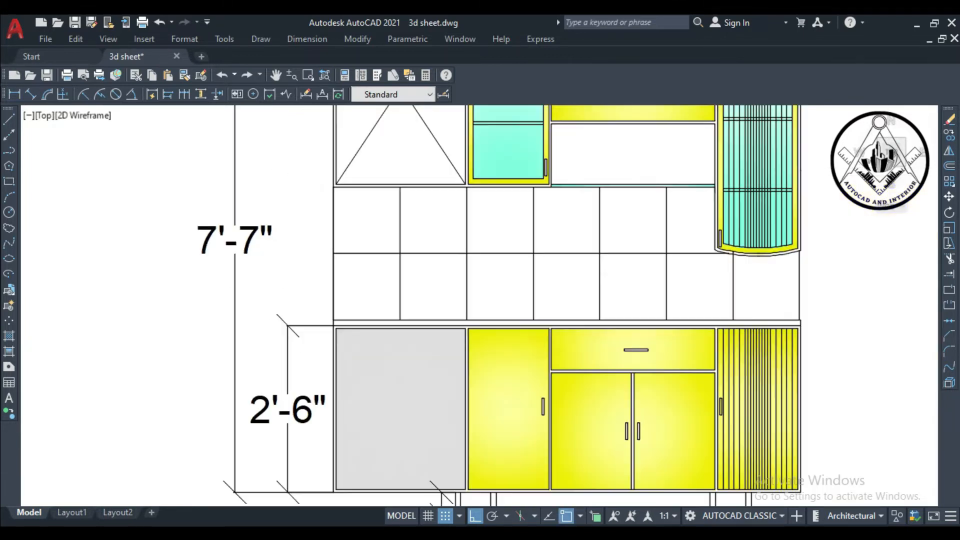
Step: Dimension the countertop's thickness in line with the base cabinet's height dimension
key("Return")
scroll(331, 327, "up", 3)
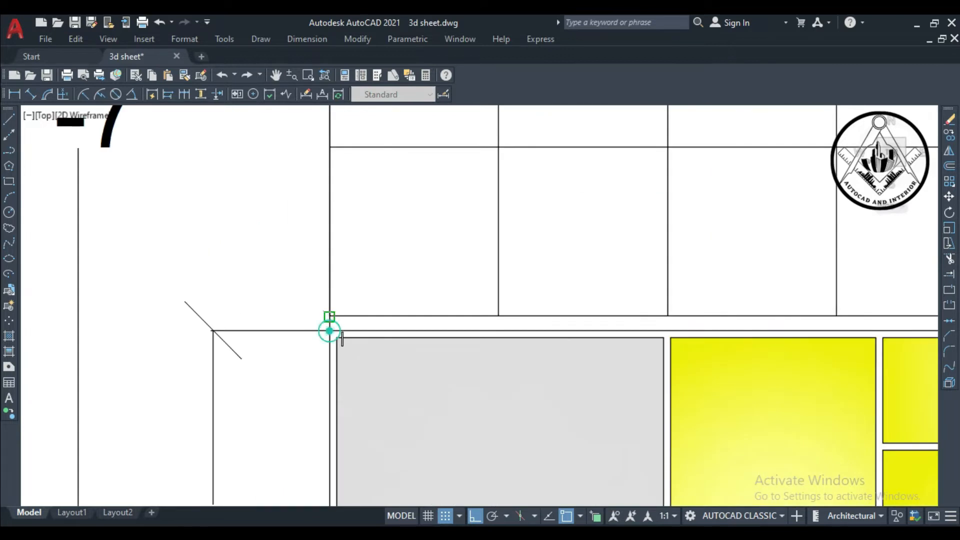
left_click(329, 316)
left_click(212, 307)
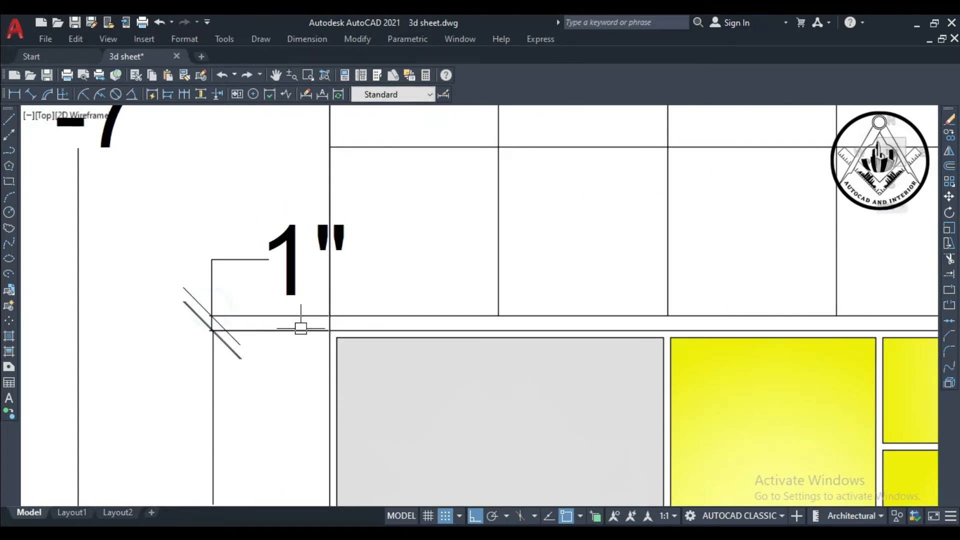
Step: Dimension the height of the tiled backsplash from the countertop to the underside of the left wall cabinet
left_click(329, 316)
scroll(330, 315, "down", 2)
middle_click_drag(334, 126, 334, 179)
left_click(330, 163)
left_click(257, 175)
scroll(295, 270, "down", 5)
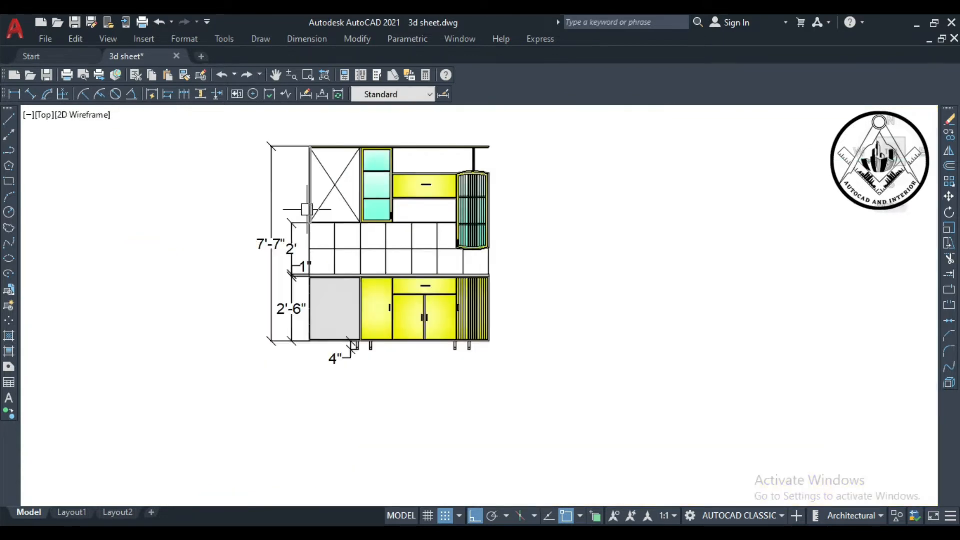
Step: Dimension the height of the upper left wall cabinet in line with the backsplash dimension
scroll(307, 210, "up", 4)
key("Return")
scroll(353, 128, "up", 4)
left_click(351, 136)
scroll(313, 178, "down", 4)
left_click(281, 201)
scroll(409, 219, "down", 4)
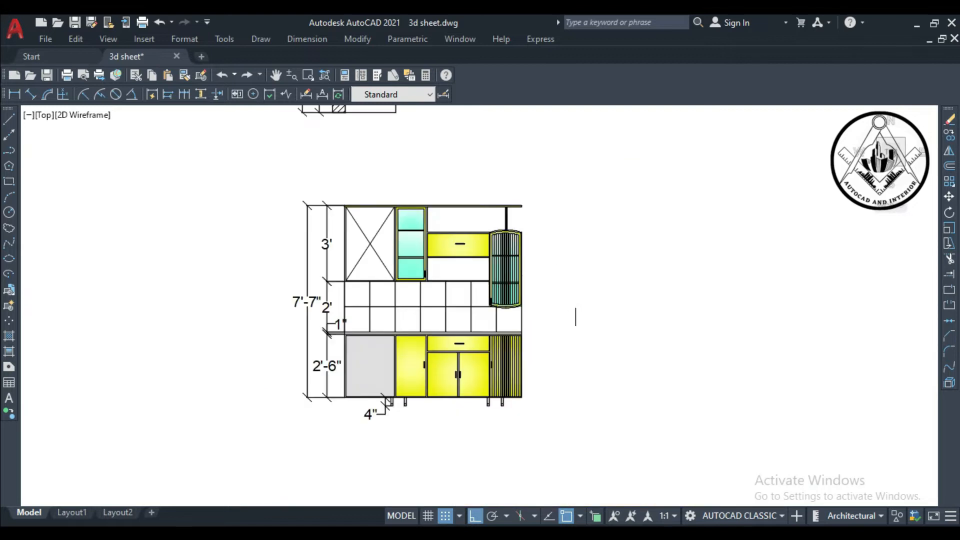
Step: Dimension the gap between the countertop and the bottom of the curved cabinet at the unit's right edge
scroll(565, 259, "up", 2)
key("Return")
scroll(525, 326, "up", 3)
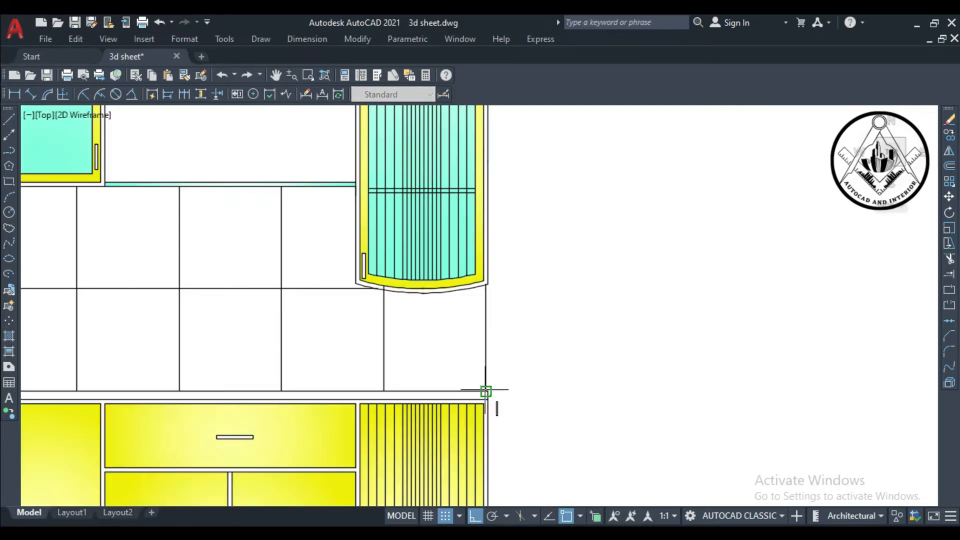
left_click(486, 292)
left_click(547, 339)
scroll(531, 259, "down", 4)
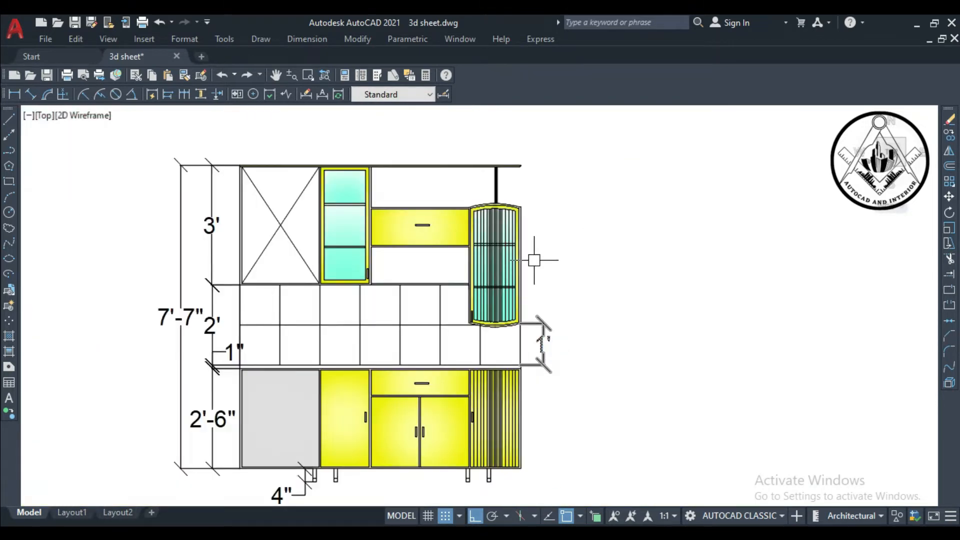
Step: Dimension the curved wall cabinet's side height above the gap dimension
scroll(532, 260, "up", 2)
left_click(511, 175)
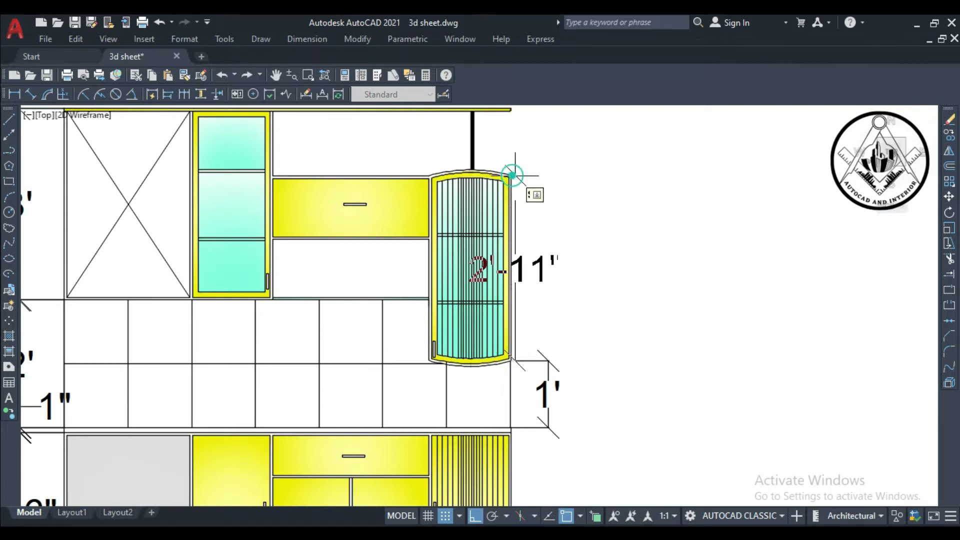
left_click(547, 202)
left_click(546, 202)
Step: Move the curved cabinet's height dimension and the gap dimension farther out from the unit's right edge
left_click(548, 269)
left_click(571, 268)
left_click(547, 385)
left_click(570, 401)
key("Escape")
scroll(555, 358, "down", 2)
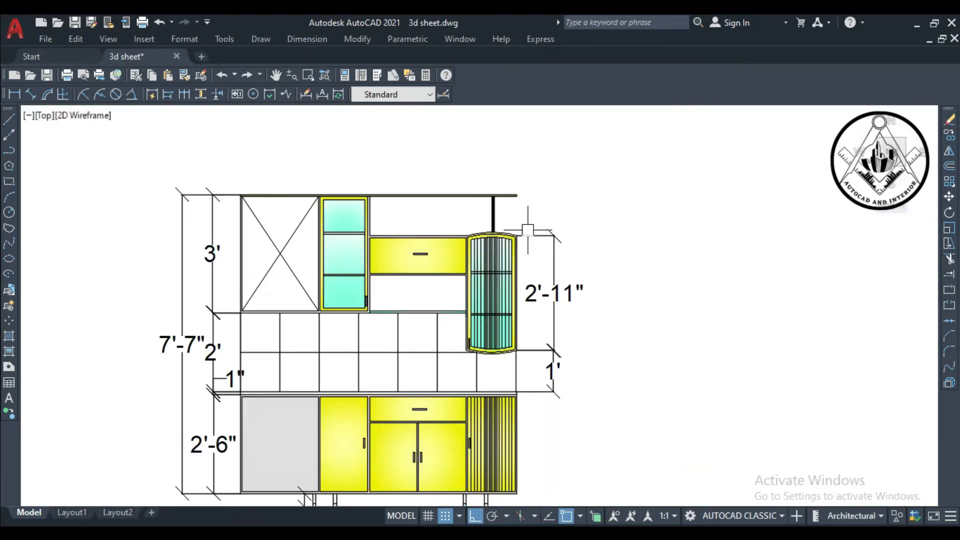
Step: Dimension the length of the hanging rod between the curved cabinet and the top panel, above the cabinet's height dimension
scroll(525, 197, "up", 2)
scroll(526, 196, "up", 5)
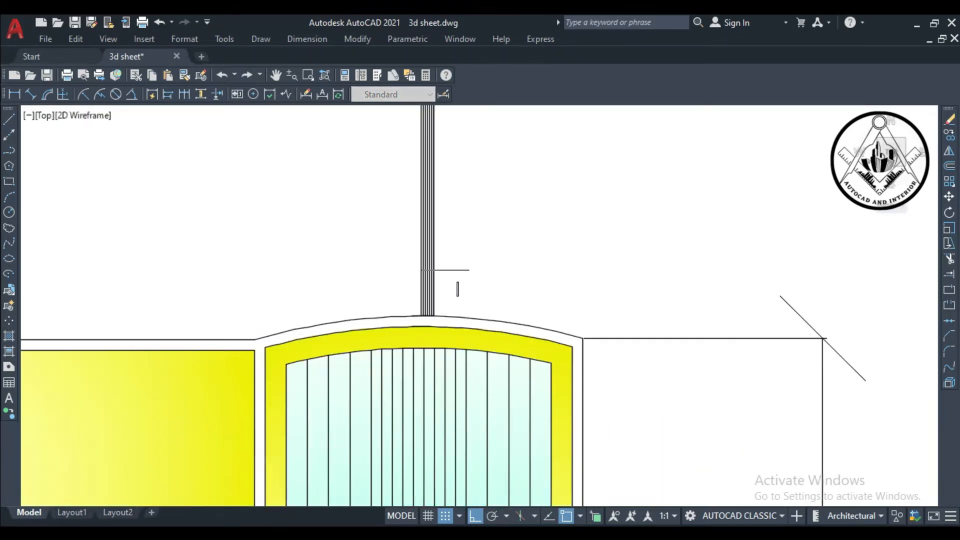
left_click(435, 315)
scroll(441, 307, "down", 3)
scroll(440, 245, "up", 2)
left_click(435, 205)
scroll(469, 237, "down", 2)
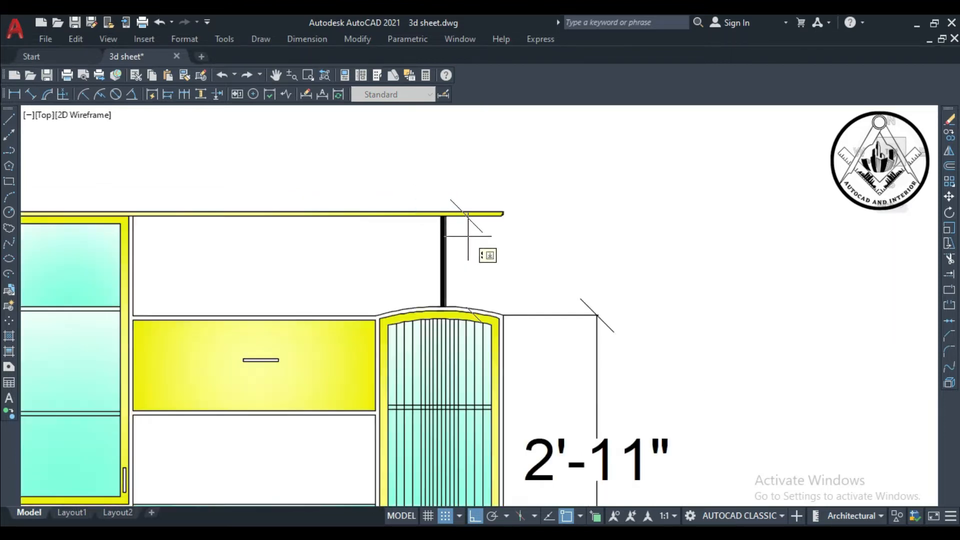
left_click(589, 247)
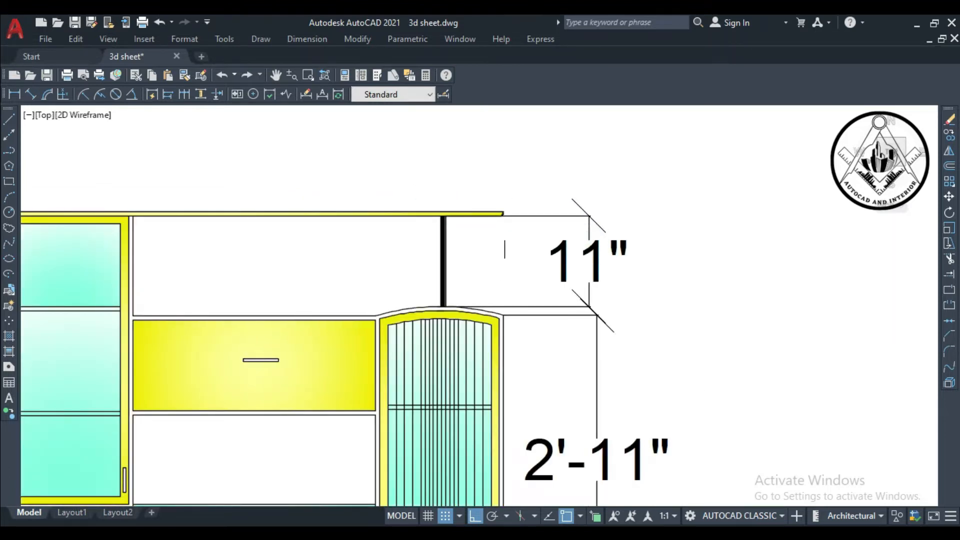
Step: Dimension the top panel's thickness at its right end, above the hanging rod's dimension
scroll(516, 207, "up", 3)
left_click(477, 218)
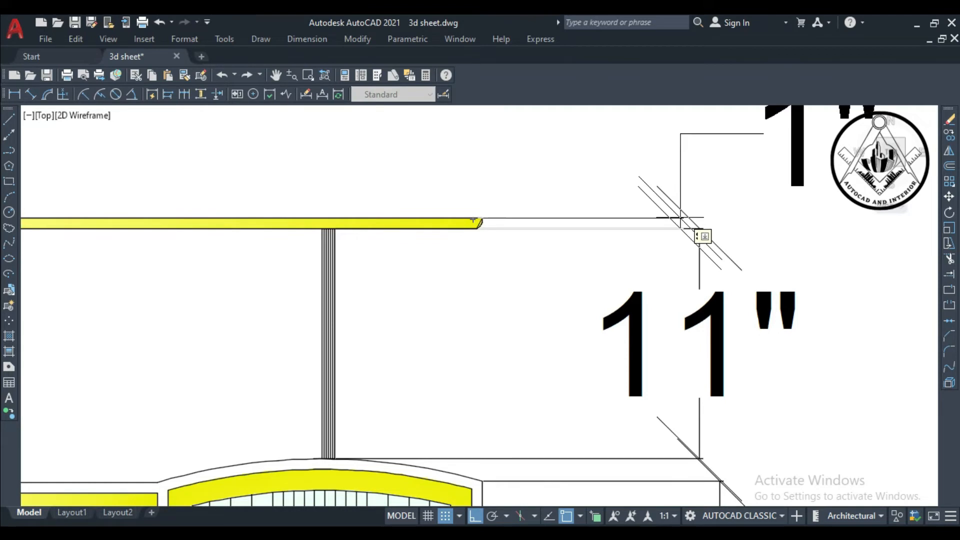
scroll(620, 220, "down", 3)
scroll(587, 226, "down", 3)
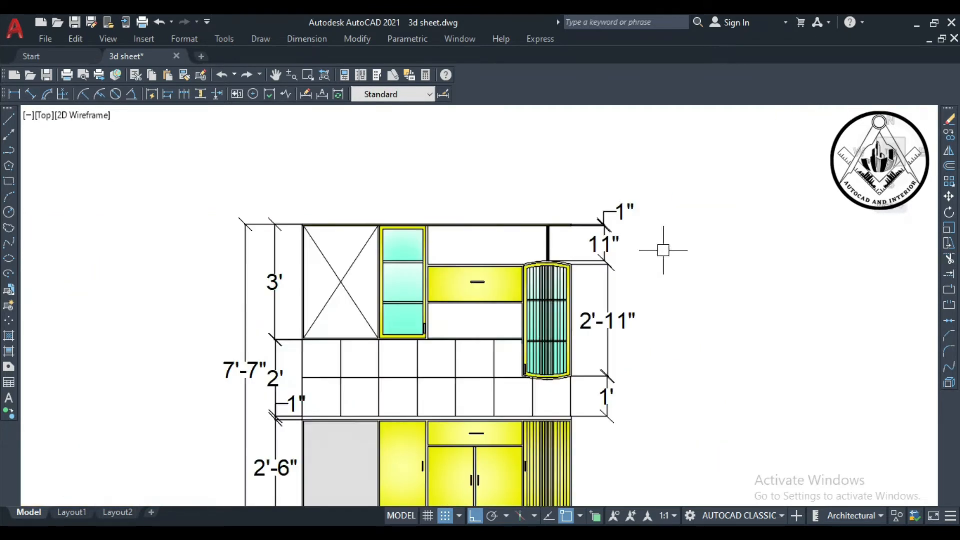
Step: Dimension the height of the yellow wall-mounted drawer unit, placing the dimension inside its left end
scroll(490, 225, "down", 2)
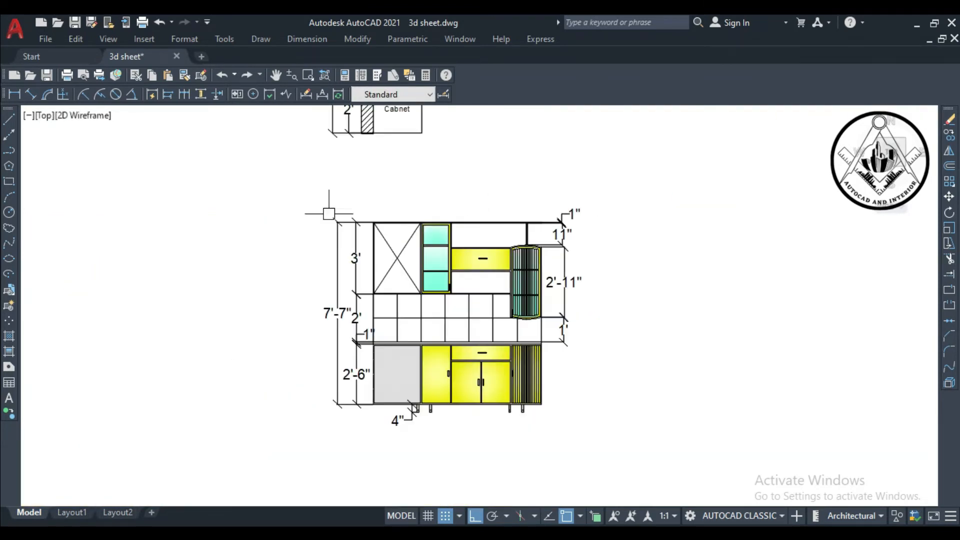
left_click(15, 95)
scroll(481, 239, "up", 5)
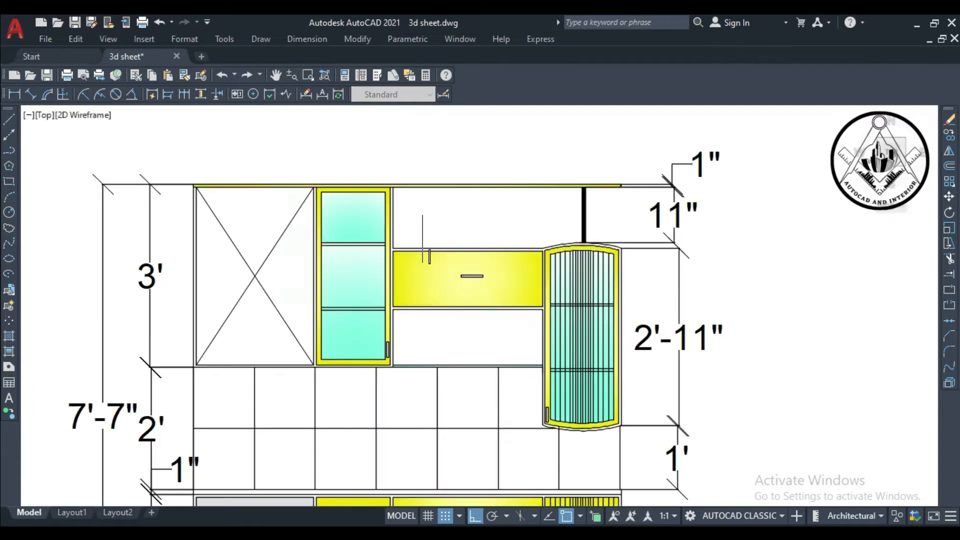
left_click(384, 252)
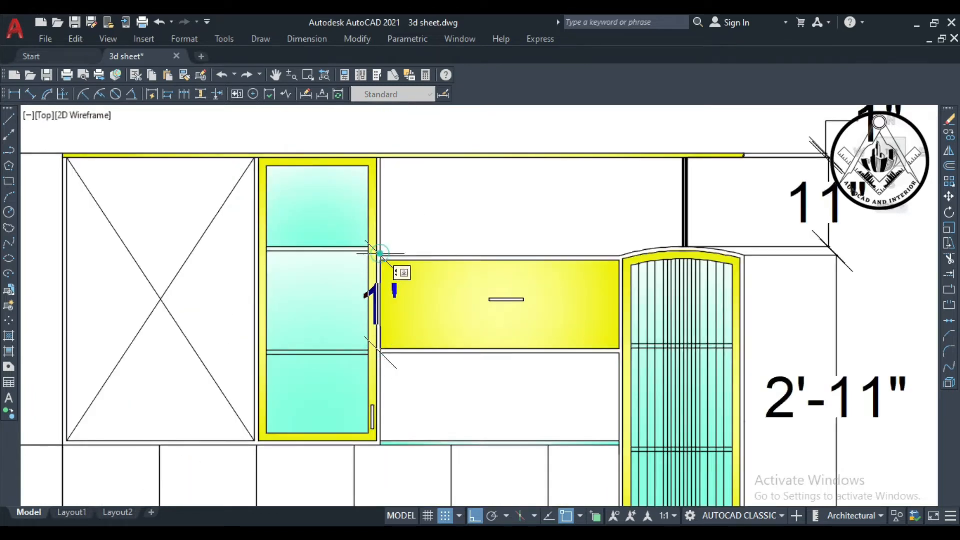
left_click(416, 251)
key("space")
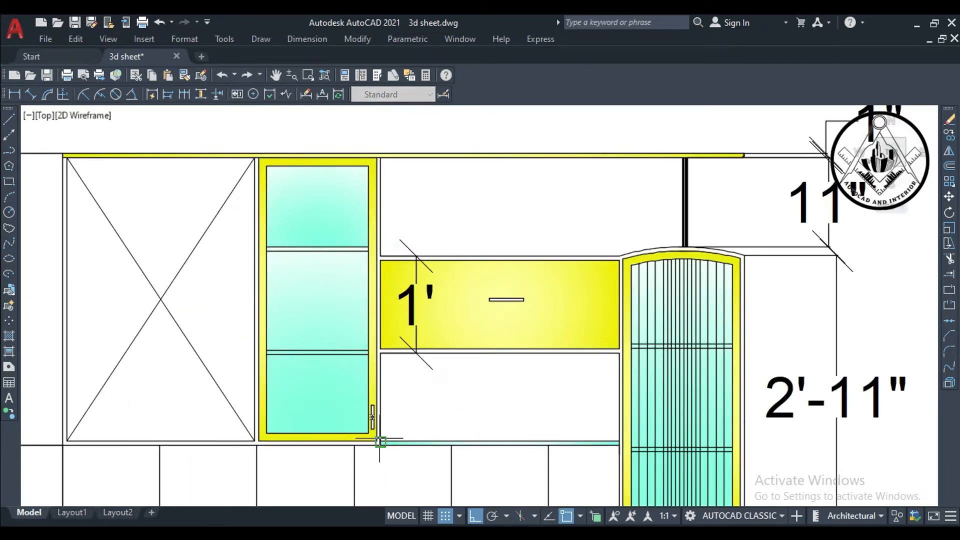
Step: Dimension the height of the open space beneath the yellow wall-mounted drawer unit, placing the dimension below the drawer unit's own
left_click(381, 353)
left_click(418, 384)
left_click(398, 355)
scroll(391, 353, "up", 4)
left_click(365, 353)
left_click(365, 343)
scroll(658, 379, "down", 8)
key("Escape")
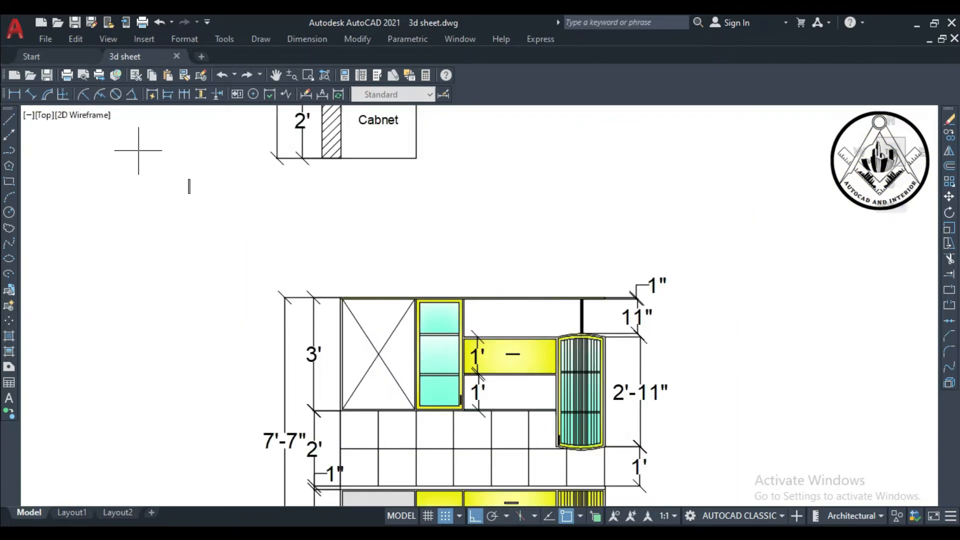
Step: Dimension the widths of the curved cabinet and the glass-door wall cabinet, placing each dimension above its cabinet
scroll(597, 341, "up", 6)
left_click(438, 324)
left_click(444, 250)
scroll(444, 250, "down", 4)
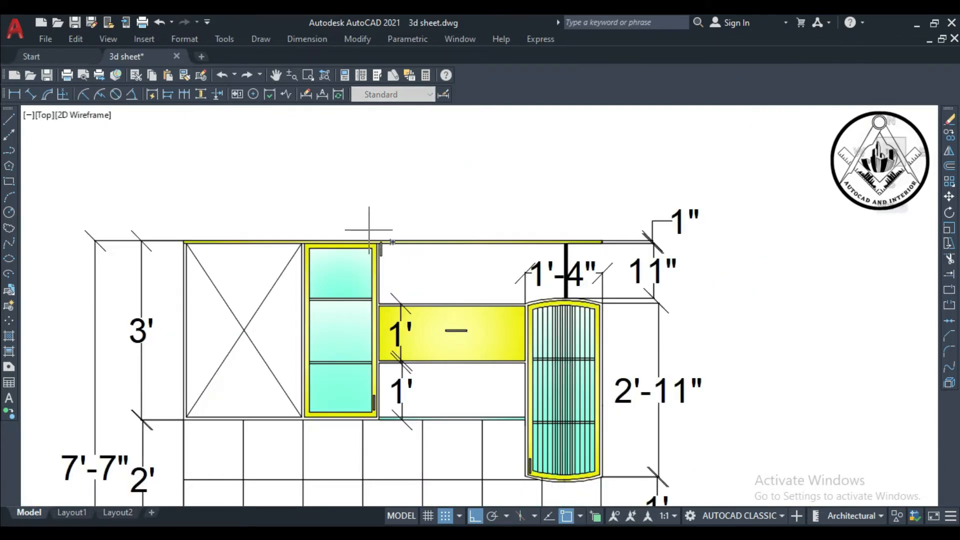
scroll(369, 230, "up", 4)
scroll(197, 262, "down", 4)
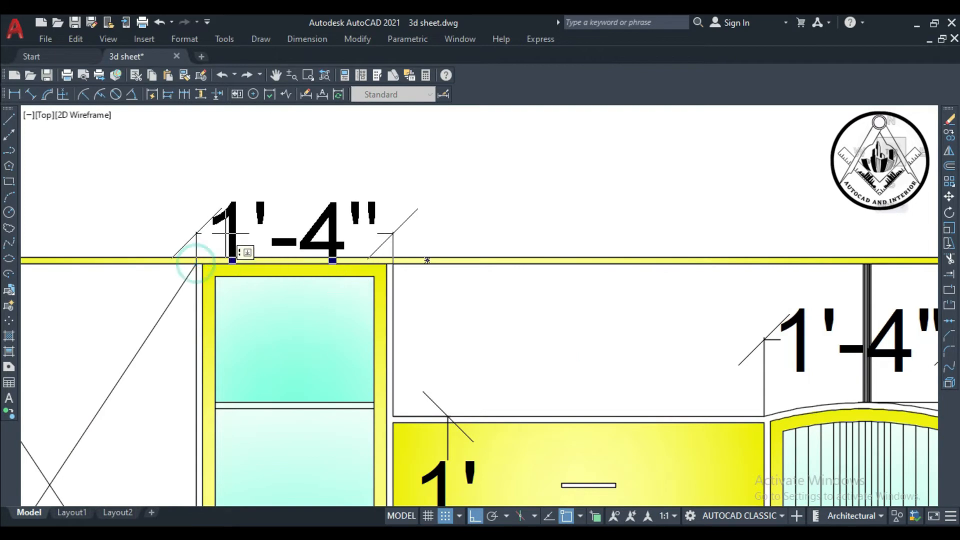
Step: Dimension the yellow drawer unit's width, placing it above the unit in line with the curved cabinet's width dimension
scroll(339, 290, "up", 6)
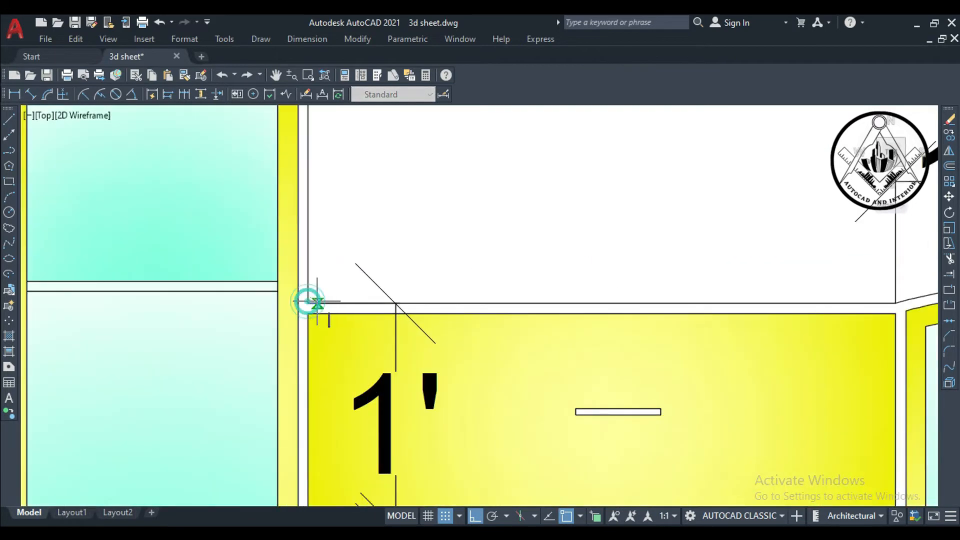
scroll(317, 301, "down", 4)
scroll(540, 305, "up", 4)
left_click(546, 299)
scroll(546, 299, "down", 4)
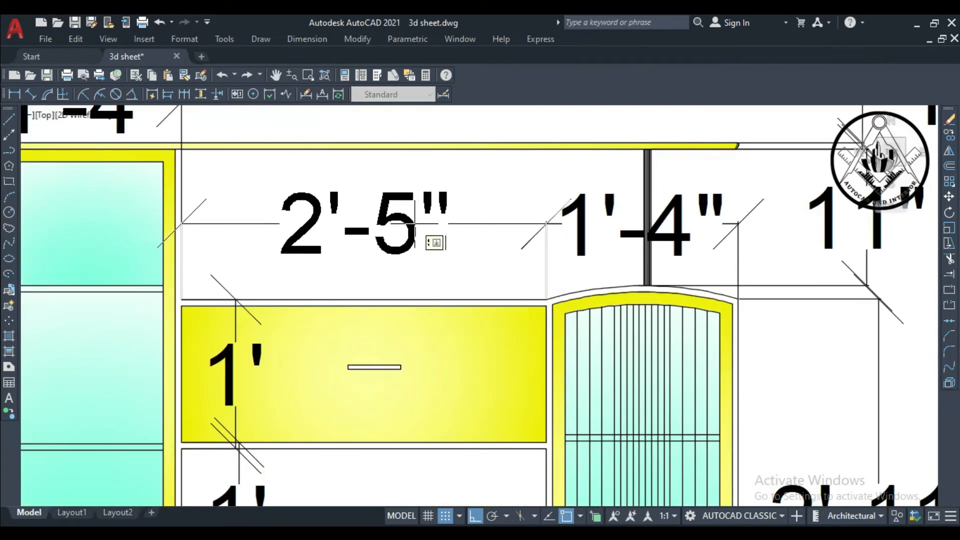
scroll(423, 230, "down", 2)
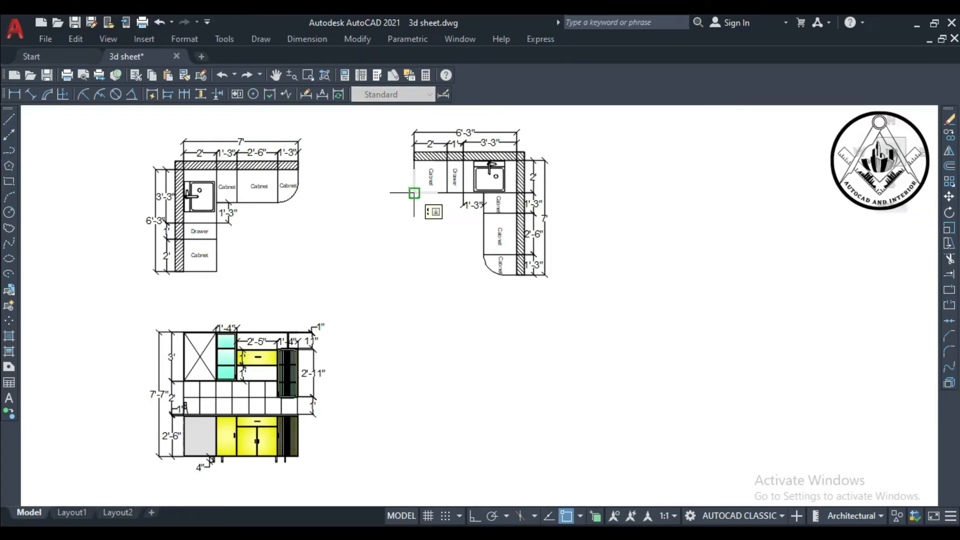
Step: Draw five vertical construction lines through the second plan's outer edge, cabinet and drawer divisions, and inner wall face
left_click(414, 193)
key("F8")
left_click(414, 216)
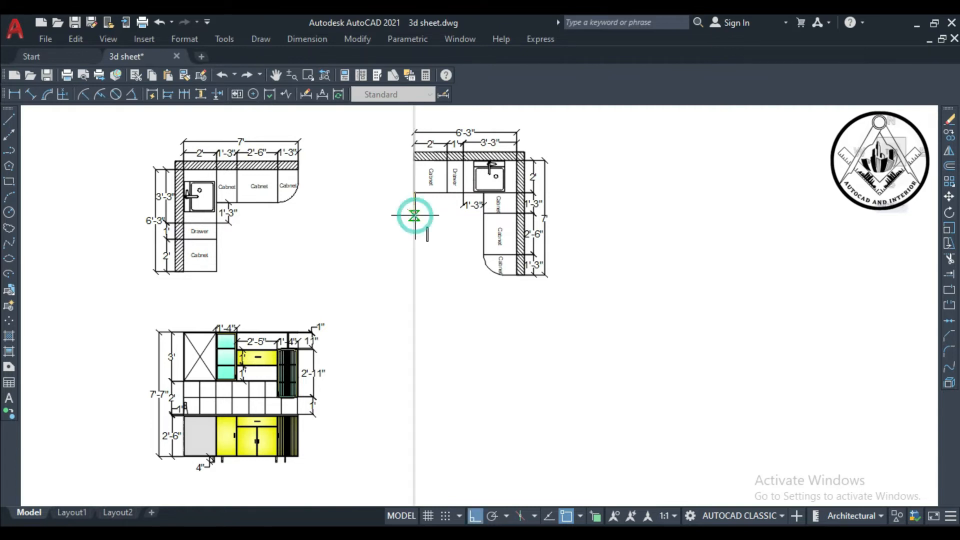
key("Escape")
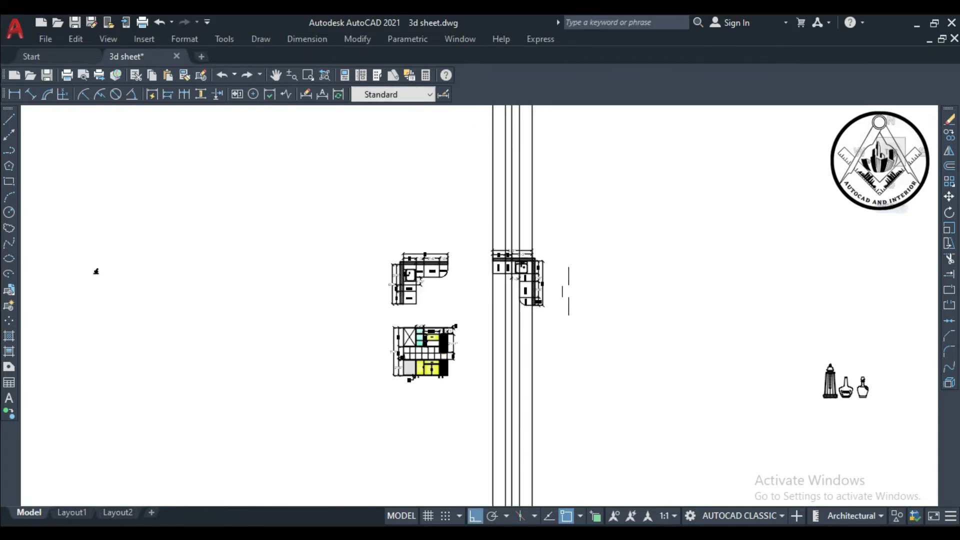
Step: Draw a horizontal base line across all five vertical construction lines below the second plan
scroll(524, 345, "up", 2)
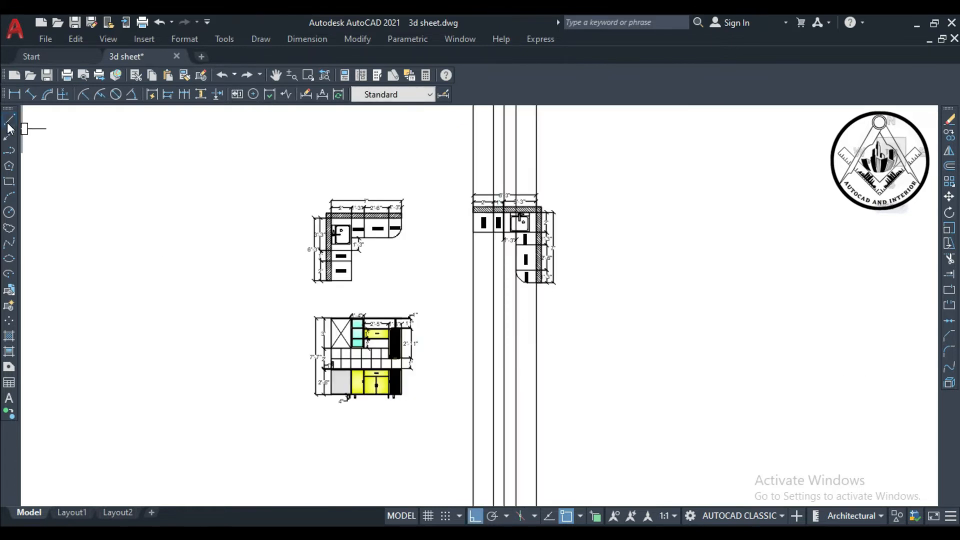
scroll(480, 388, "up", 2)
left_click(479, 382)
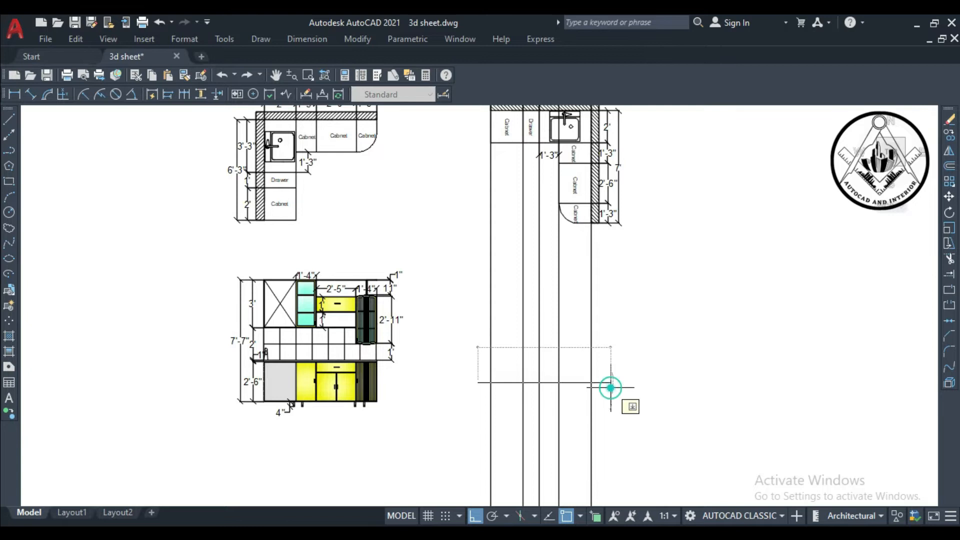
left_click(607, 382)
key("Escape")
Step: Offset the horizontal lines upward to set the base cabinet's height and the thin countertop above it
scroll(615, 347, "up", 2)
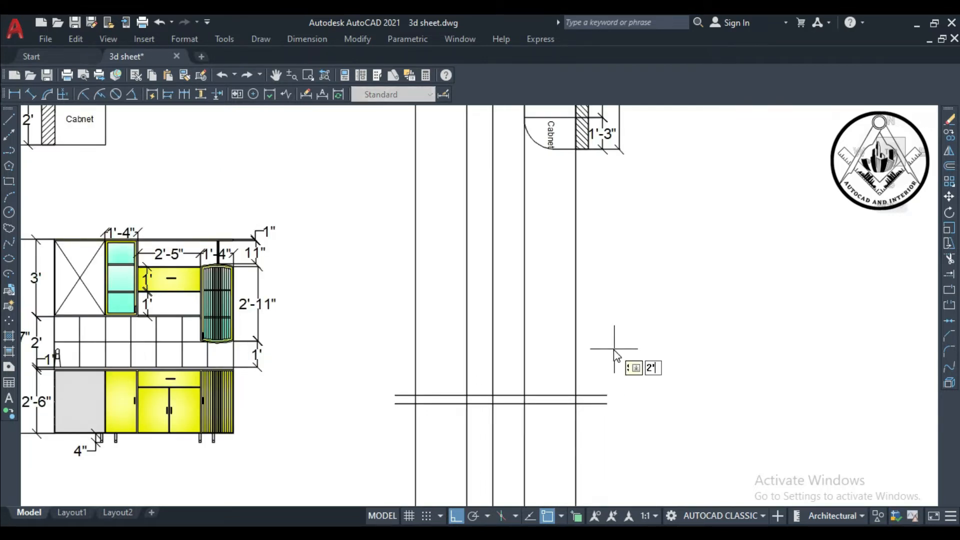
left_click(602, 394)
left_click(617, 334)
key("Escape")
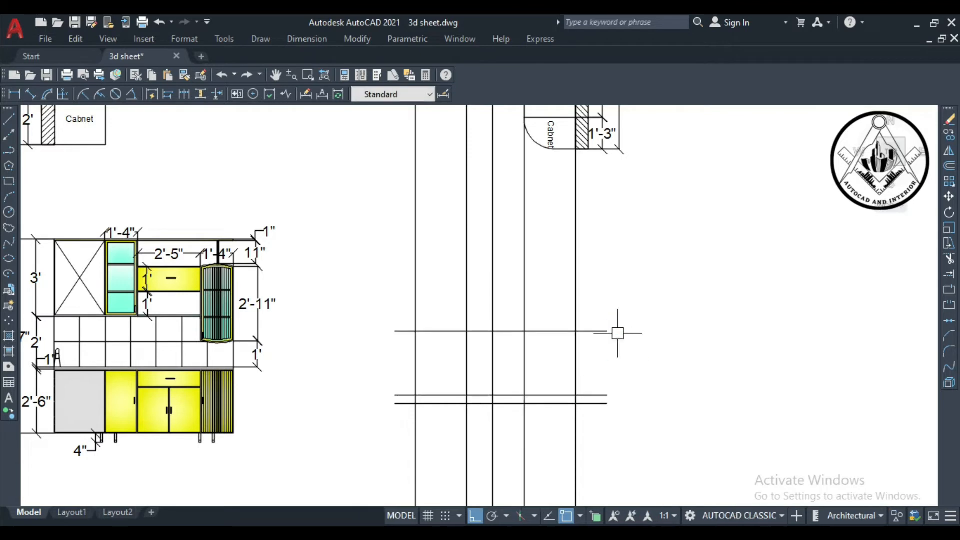
left_click(598, 329)
left_click(607, 304)
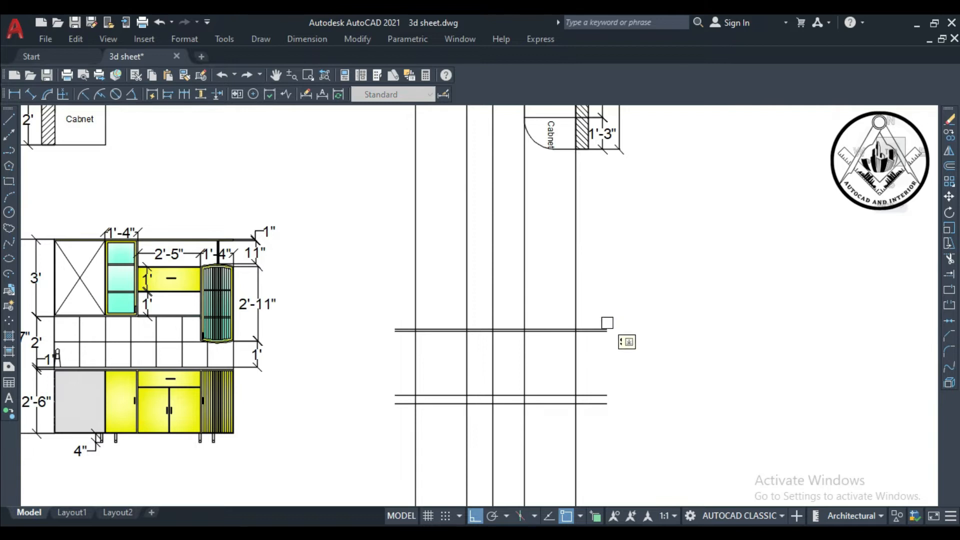
Step: Offset the countertop's upper line upward three times at equal spacing to set the upper levels of the elevation
scroll(598, 328, "up", 4)
scroll(655, 306, "down", 4)
left_click(637, 264)
left_click(628, 215)
left_click(643, 182)
Step: Trim the verticals below the elevation and inside its base strip, and the horizontal ends beyond its right edge
type("tr")
key("space")
left_click_drag(654, 433, 439, 429)
scroll(621, 386, "up", 4)
left_click_drag(494, 387, 295, 385)
scroll(645, 375, "down", 4)
left_click_drag(644, 391, 641, 152)
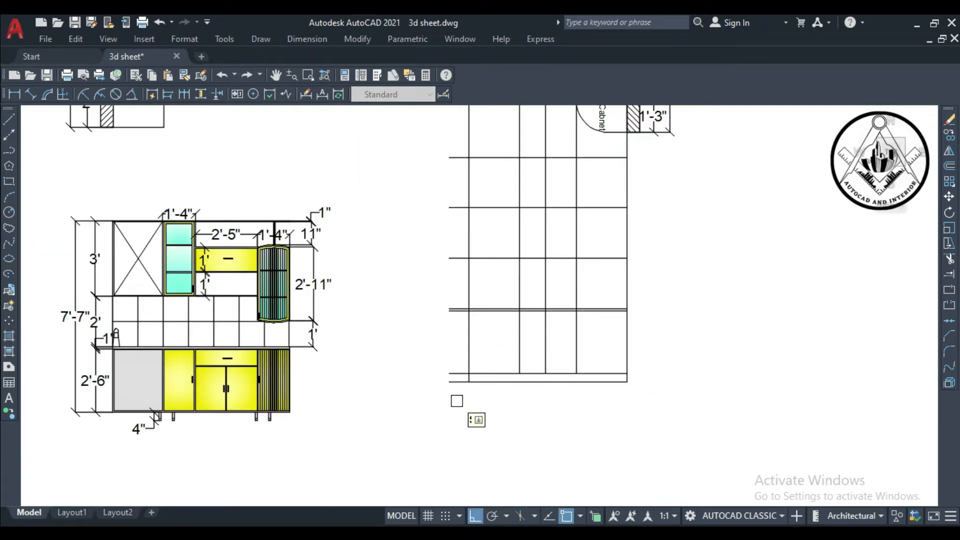
Step: Trim the horizontal ends beyond the elevation's left edge and the vertical construction lines above its top line
scroll(456, 304, "down", 2)
scroll(525, 188, "up", 4)
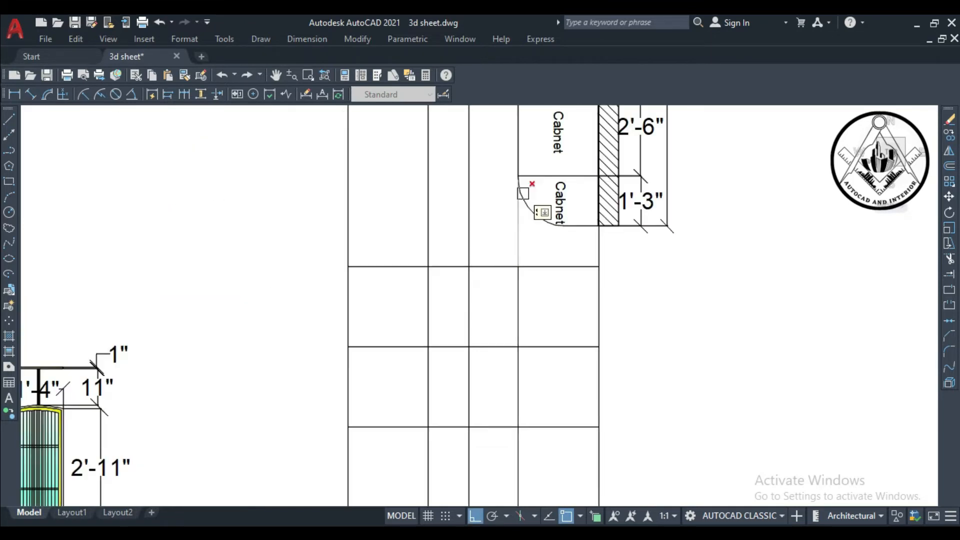
left_click_drag(608, 245, 329, 240)
scroll(443, 279, "down", 5)
left_click_drag(530, 127, 435, 142)
scroll(446, 313, "up", 3)
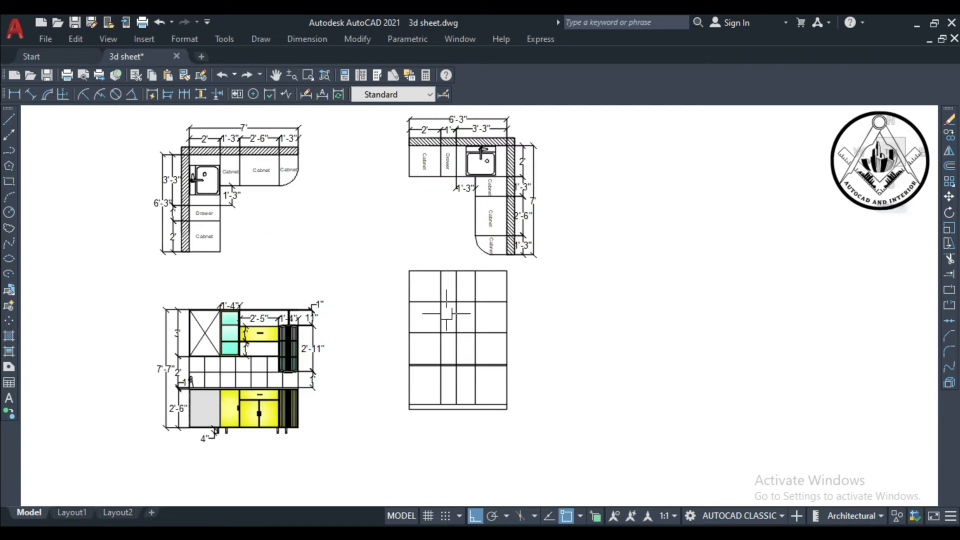
Step: Trim the inner vertical lines out of the thin countertop strip
scroll(447, 313, "up", 3)
scroll(580, 330, "up", 3)
left_click(580, 330)
left_click(269, 332)
scroll(414, 338, "down", 2)
scroll(251, 334, "up", 3)
left_click(266, 335)
scroll(445, 379, "down", 4)
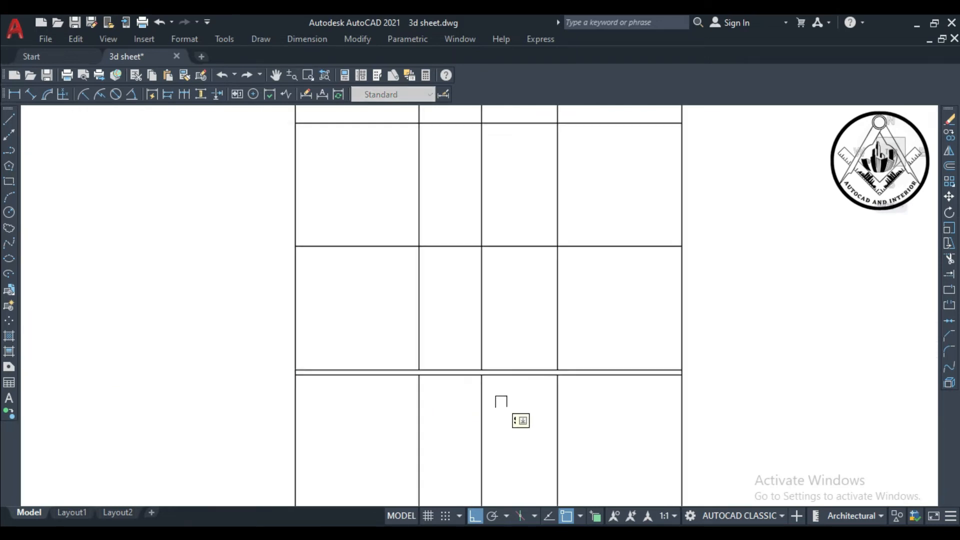
Step: Trim the inner vertical lines out of the row above the countertop and out of the topmost row
scroll(501, 402, "down", 3)
left_click(539, 367)
left_click(458, 364)
left_click(544, 276)
left_click(456, 268)
key("Escape")
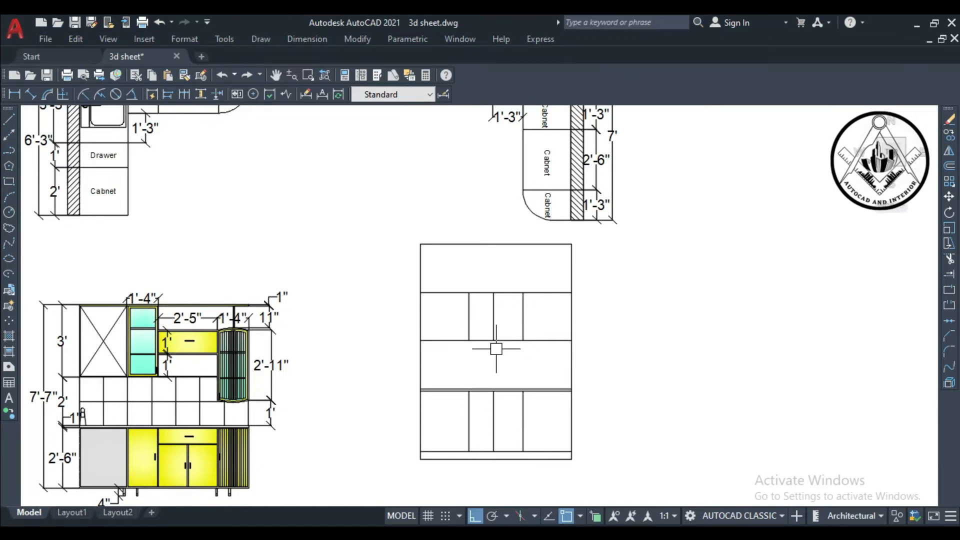
Step: Offset the base cabinet row's bottom line upward and its top line downward to form the panel thickness
scroll(496, 349, "down", 2)
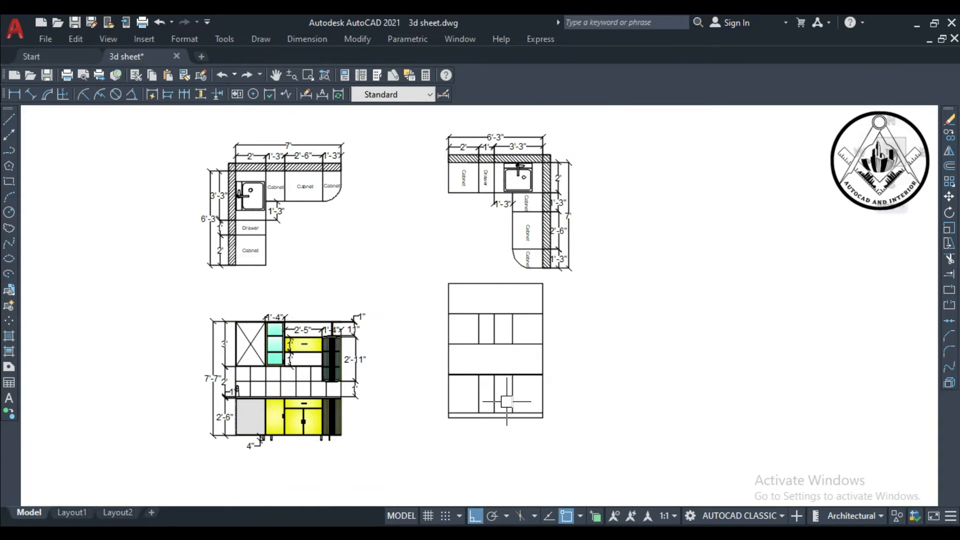
scroll(507, 401, "up", 4)
type("o")
key("Return")
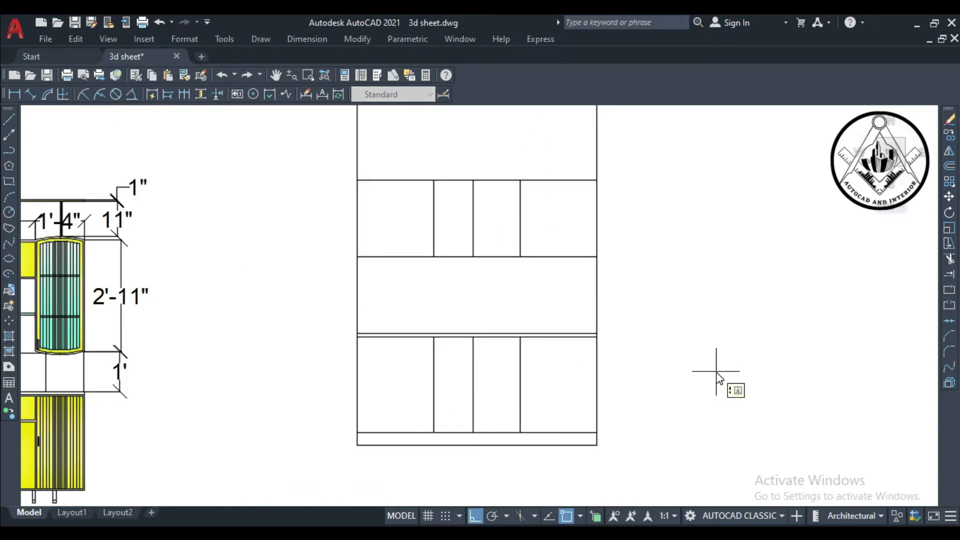
key("Return")
left_click(540, 433)
left_click(546, 407)
scroll(544, 382, "up", 2)
left_click(532, 312)
left_click(534, 361)
Step: Offset the three base cabinet dividers and both outer side lines of the elevation to form vertical panels
left_click(506, 384)
left_click(535, 382)
left_click(626, 373)
left_click(573, 368)
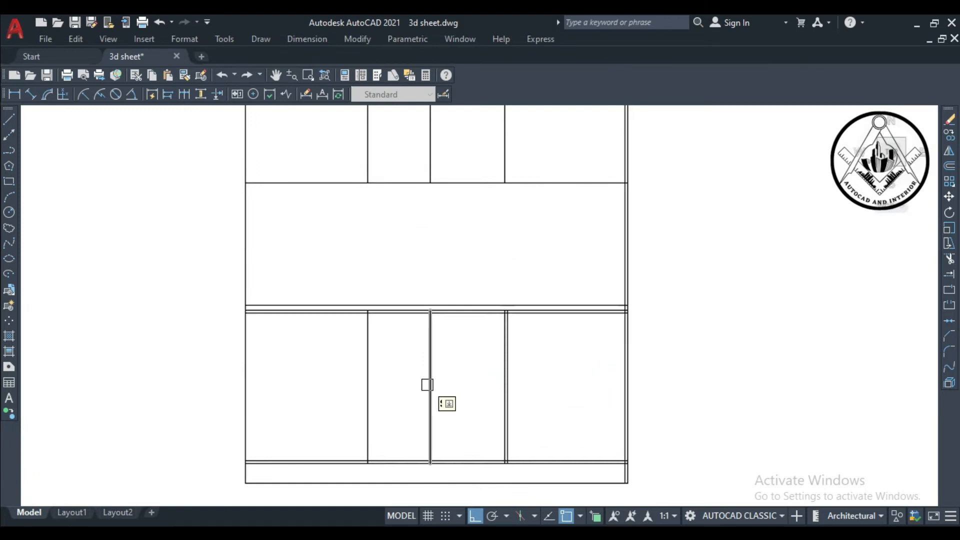
left_click(460, 389)
left_click(367, 388)
left_click(352, 391)
left_click(246, 387)
left_click(300, 390)
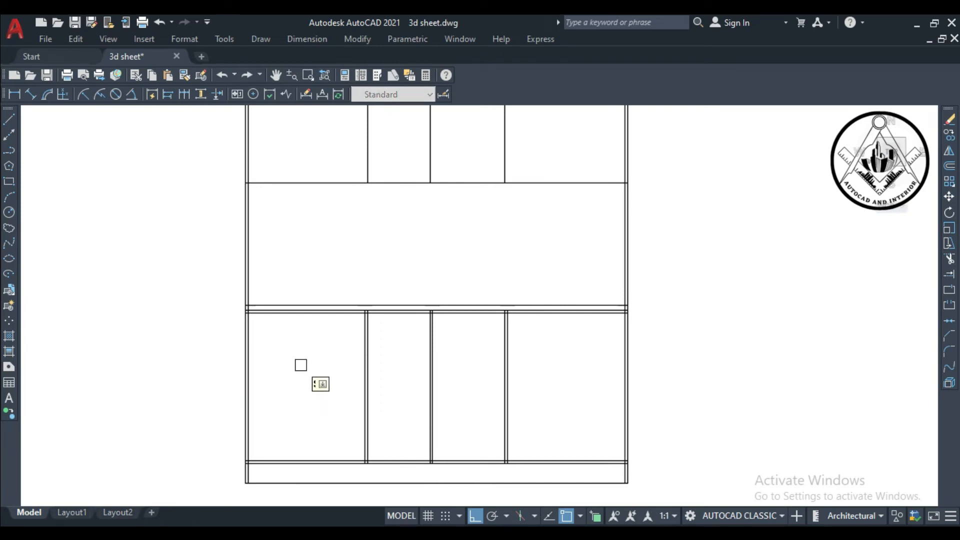
Step: Trim the overlapping lines where the three dividers meet the base cabinet's top and bottom panels
scroll(301, 365, "up", 6)
scroll(304, 292, "down", 5)
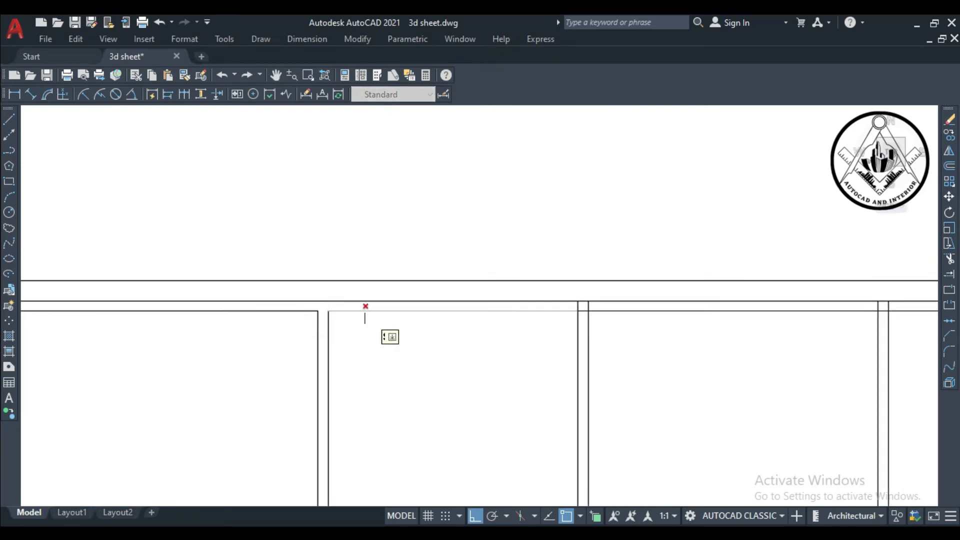
scroll(575, 312, "up", 5)
scroll(529, 407, "down", 5)
scroll(530, 472, "up", 5)
scroll(441, 405, "down", 5)
scroll(396, 435, "up", 5)
scroll(422, 448, "down", 5)
scroll(605, 415, "up", 7)
scroll(628, 428, "down", 5)
middle_click_drag(593, 413, 594, 203)
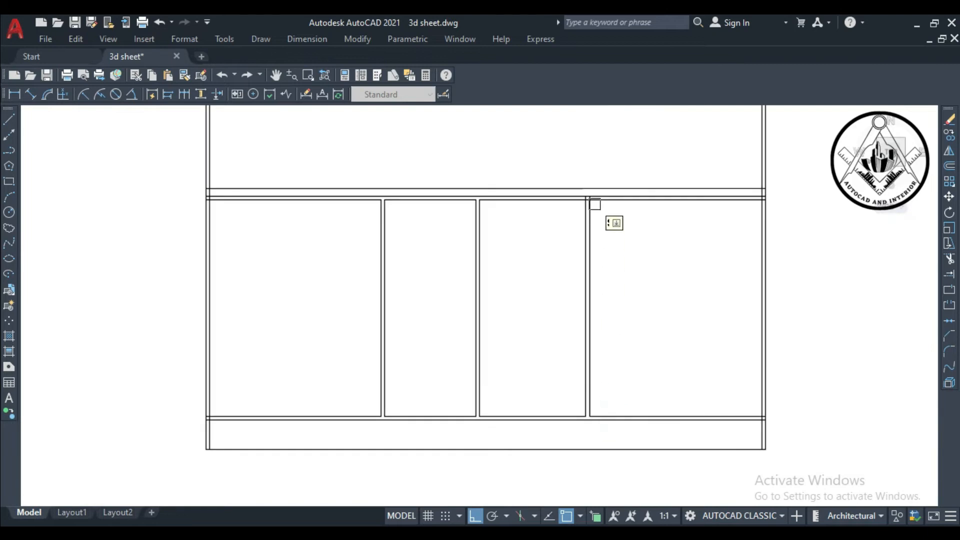
scroll(618, 241, "up", 5)
scroll(596, 268, "down", 6)
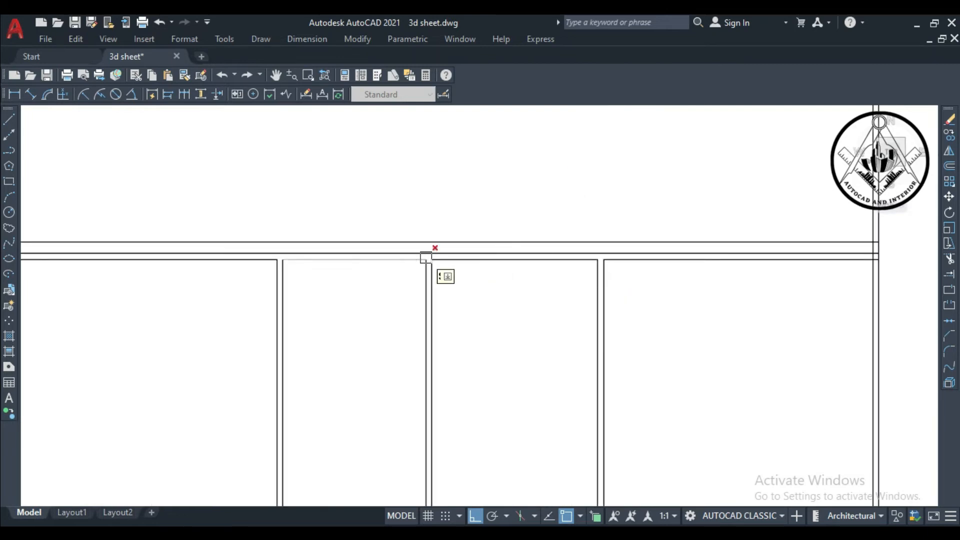
Step: Trim the overlapping lines at the base cabinet's outer corners and at the countertop's ends
scroll(716, 251, "up", 5)
left_click(681, 257)
left_click(697, 277)
left_click(679, 212)
scroll(626, 317, "down", 4)
scroll(742, 300, "up", 4)
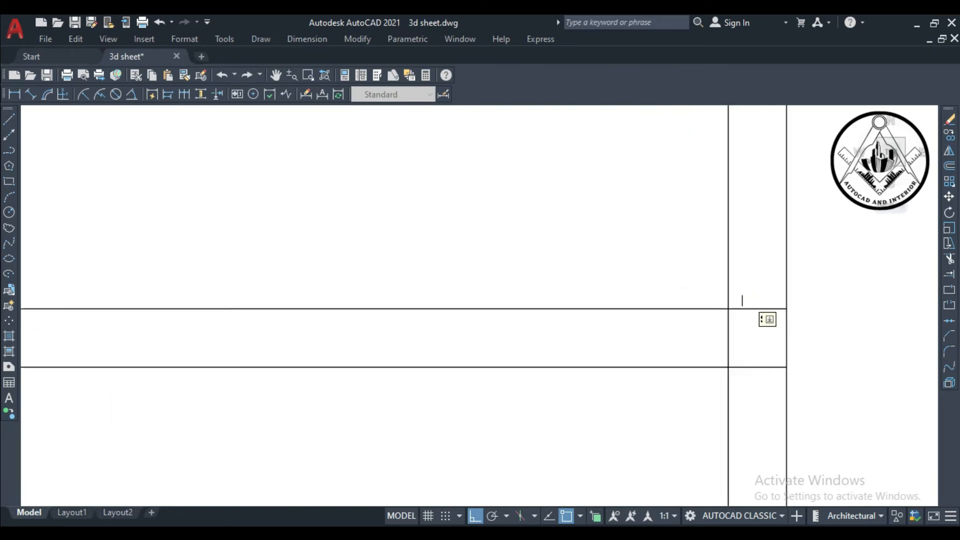
scroll(715, 365, "down", 5)
scroll(195, 345, "up", 5)
scroll(343, 307, "down", 4)
scroll(270, 256, "up", 4)
scroll(565, 381, "down", 6)
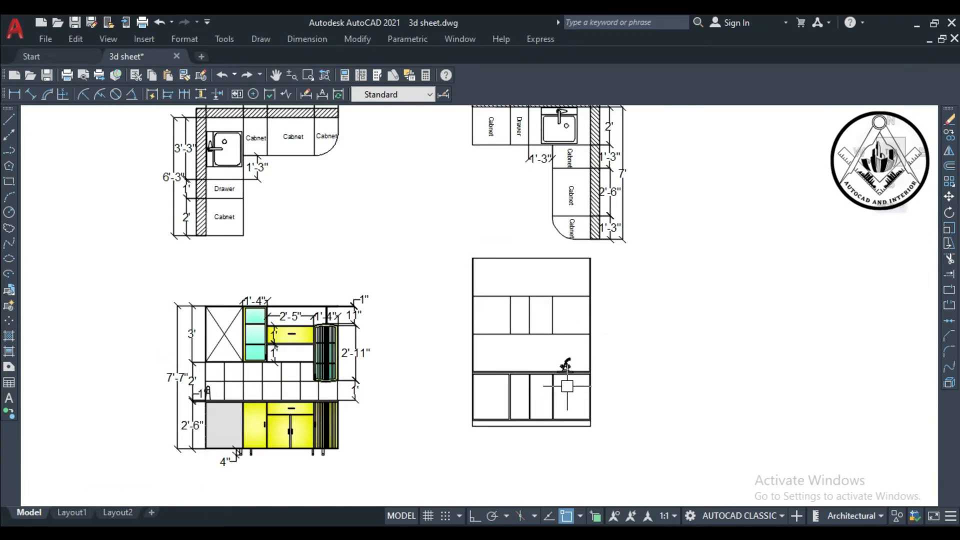
Step: Offset horizontal lines down the narrow second base compartment to divide it into four drawers
scroll(565, 393, "up", 3)
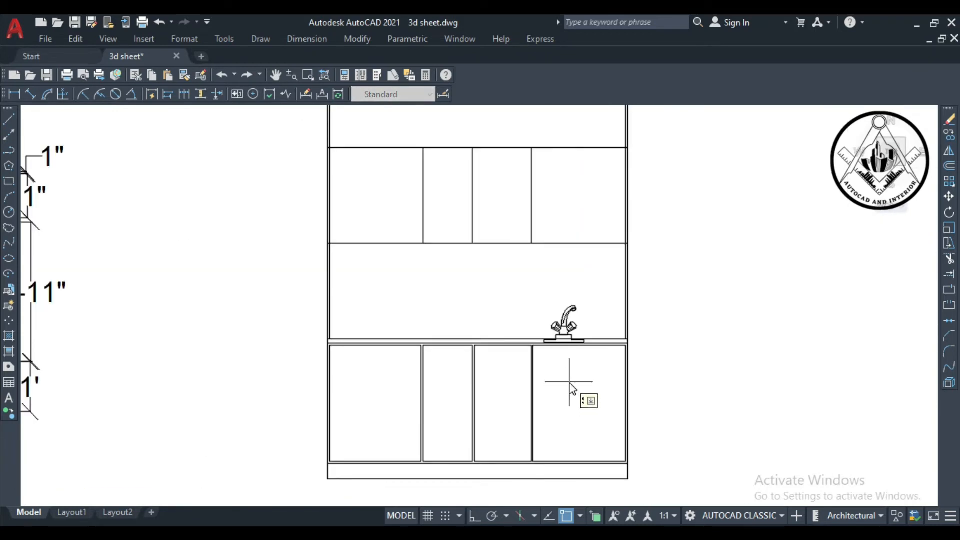
scroll(442, 345, "up", 4)
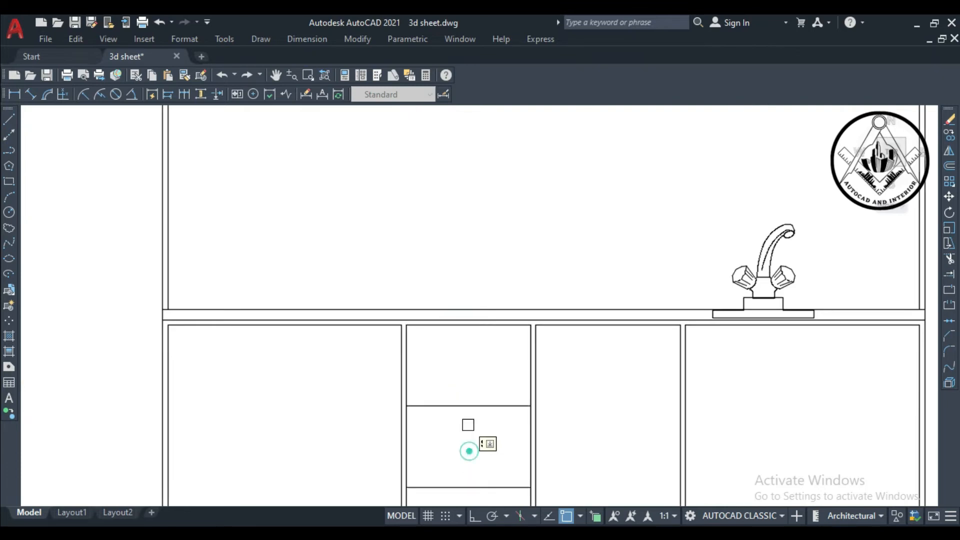
middle_click_drag(469, 451, 463, 332)
left_click(474, 367)
left_click(483, 432)
scroll(485, 410, "down", 3)
Step: Move the three drawer divider lines slightly upward within the narrow compartment
key("Escape")
key("space")
left_click(486, 450)
left_click(475, 325)
key("space")
left_click(570, 396)
left_click(570, 390)
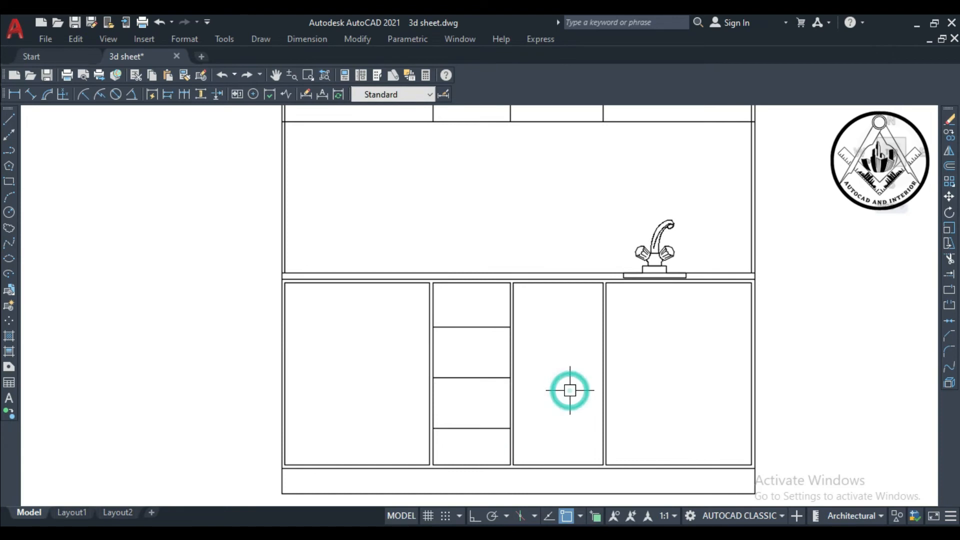
Step: Offset each of the three drawer divider lines to give the dividers a thickness
type("o")
key("space")
key("space")
left_click(482, 328)
left_click(484, 353)
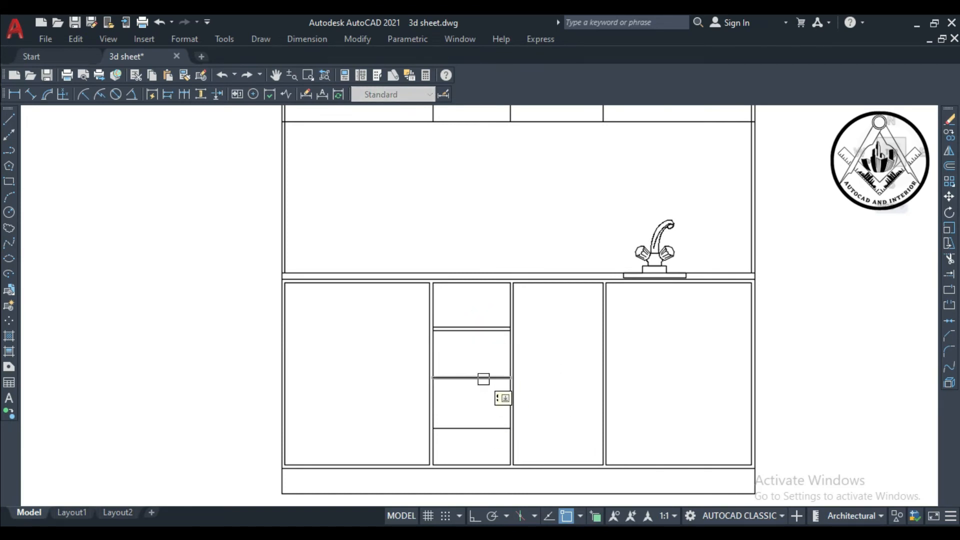
key("space")
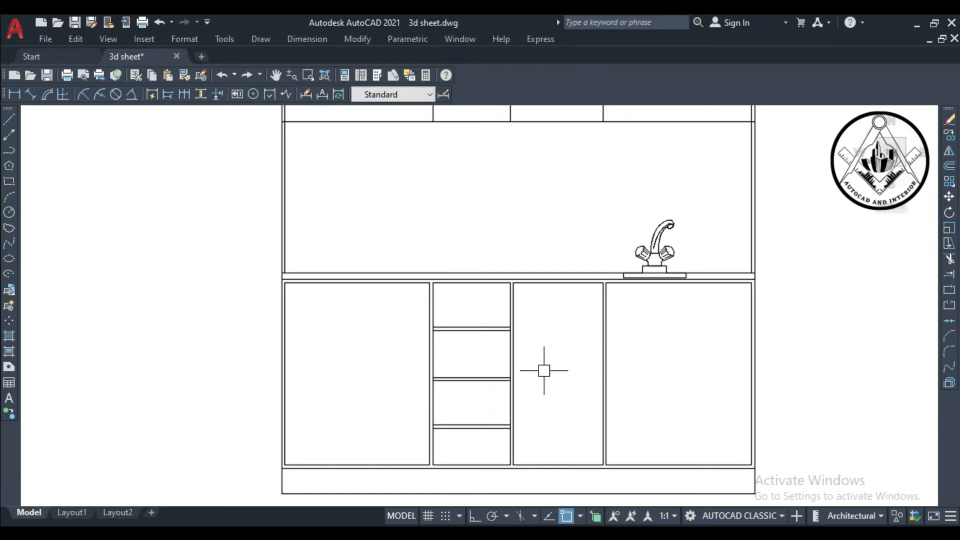
Step: Move all the doubled drawer divider lines slightly upward to adjust the drawer heights
type("m")
key("space")
left_click(494, 446)
left_click(490, 324)
key("space")
left_click(570, 398)
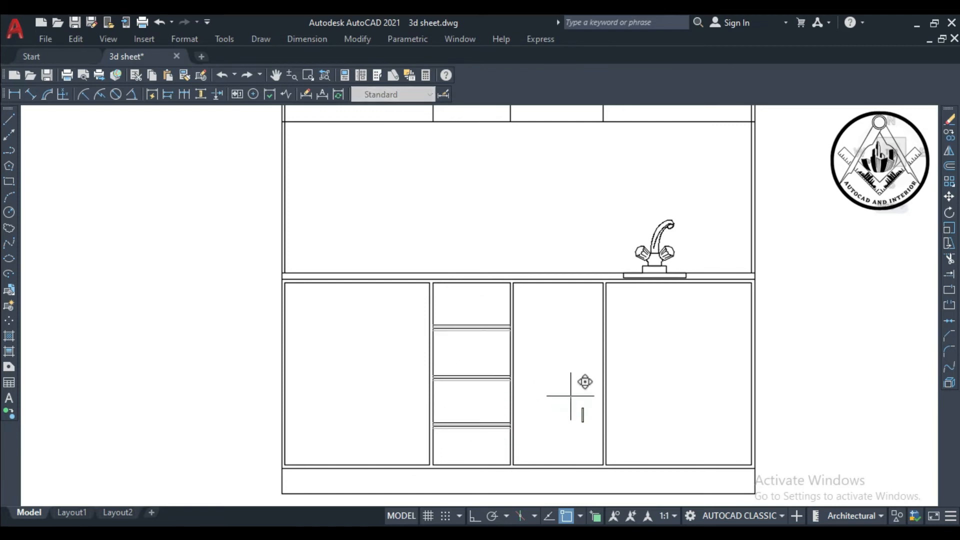
left_click(570, 395)
Step: Trim the drawer compartment's vertical edges where the doubled divider lines meet them
type("tr")
key("space")
scroll(510, 327, "up", 5)
left_click(516, 319)
scroll(517, 319, "down", 2)
scroll(213, 326, "up", 2)
left_click(198, 305)
scroll(342, 306, "down", 3)
scroll(502, 440, "up", 2)
left_click(504, 418)
scroll(502, 378, "down", 3)
scroll(400, 395, "up", 3)
scroll(292, 383, "down", 4)
scroll(388, 386, "up", 4)
left_click(810, 353)
scroll(572, 316, "down", 3)
scroll(609, 350, "down", 2)
scroll(563, 317, "up", 1)
key("Escape")
Step: Offset the bottom line of the upper cabinets upward to form a horizontal shelf line at mid-height
scroll(565, 315, "down", 2)
type("o")
key("Return")
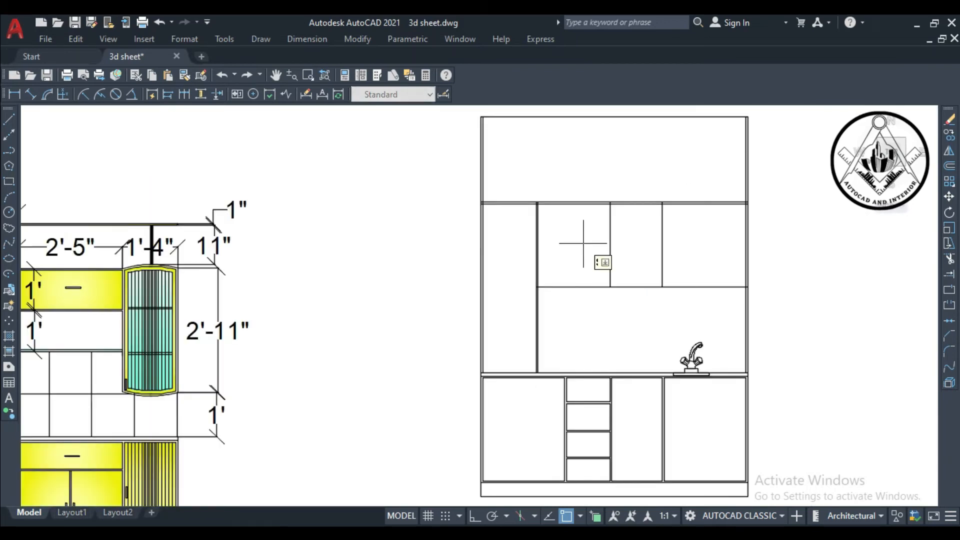
left_click(589, 289)
left_click(574, 236)
scroll(577, 229, "up", 2)
key("Escape")
scroll(577, 229, "down", 2)
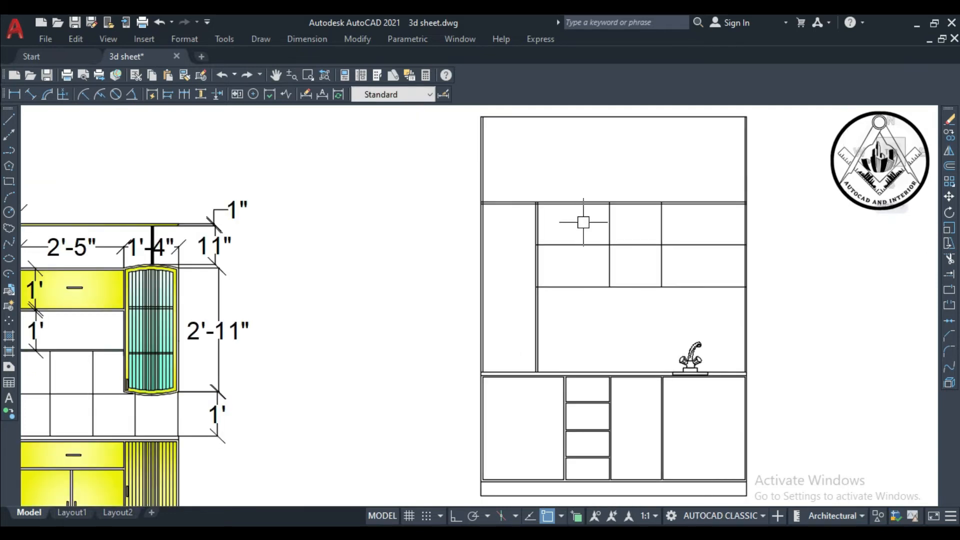
Step: Trim away the vertical divider between the first two upper compartments beside the tall unit
type("tr")
key("Return")
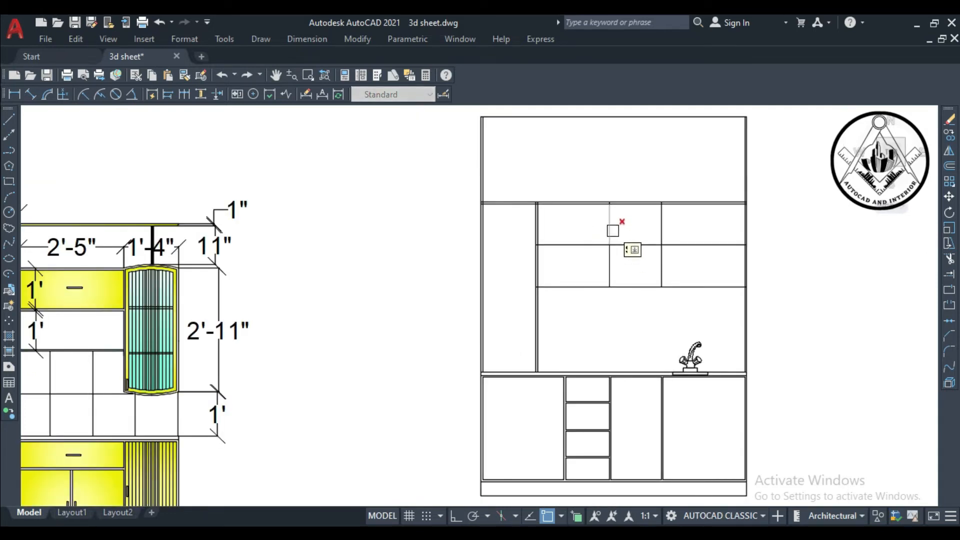
scroll(550, 253, "up", 6)
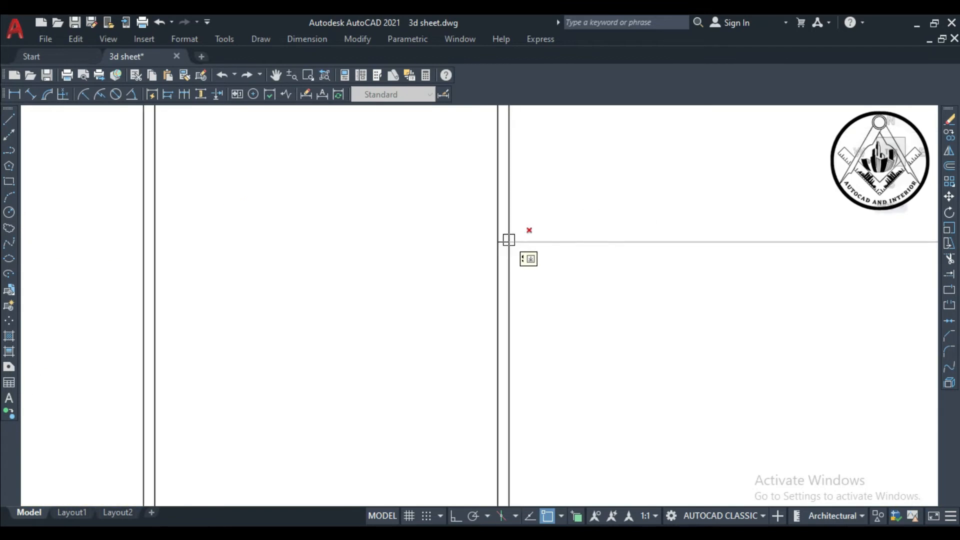
scroll(506, 240, "down", 4)
key("Escape")
Step: Offset both upper shelf lines downward and the remaining vertical divider toward the tall unit to give them board thickness
type("o")
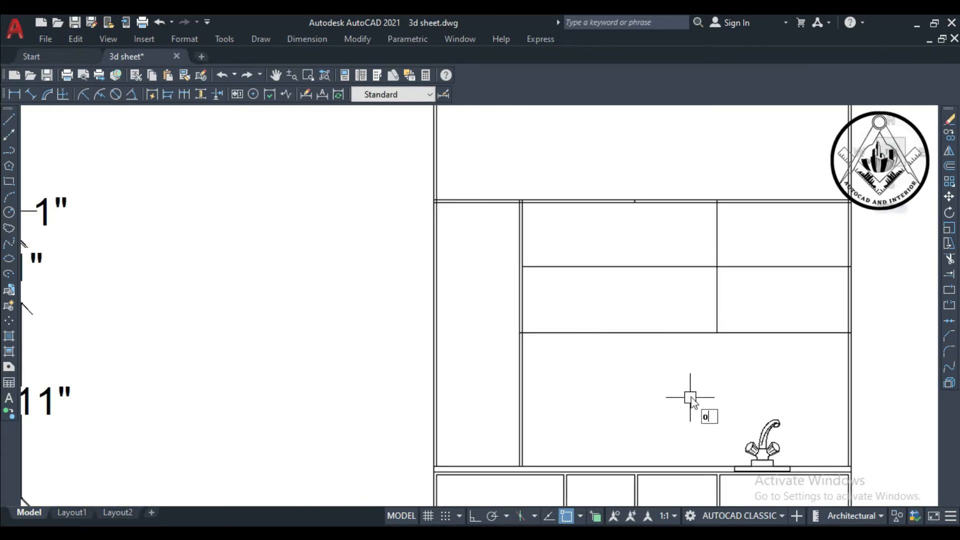
left_click(617, 267)
left_click(616, 298)
left_click(615, 333)
left_click(619, 353)
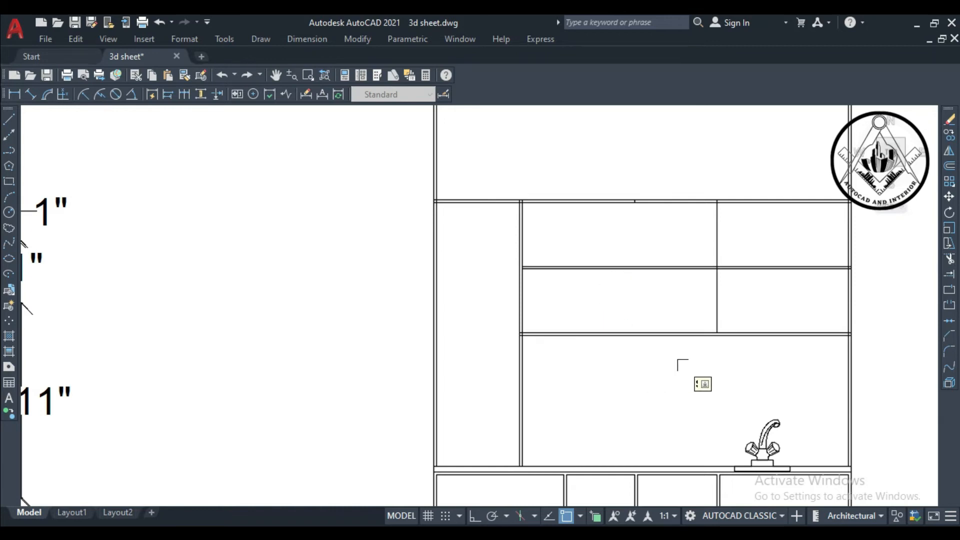
left_click(682, 297)
key("Escape")
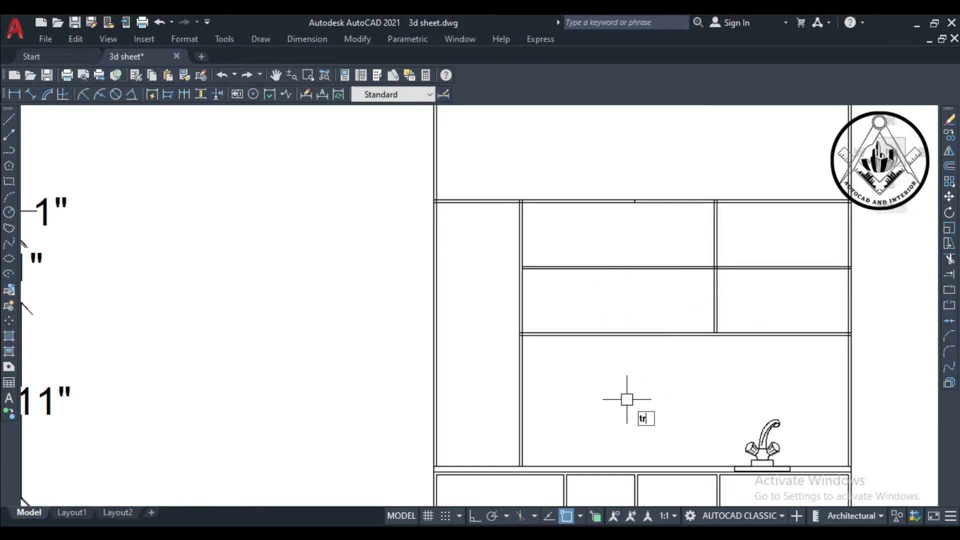
Step: Trim the crossing lines where the top board meets the tall unit's divider and outer side
key("space")
scroll(521, 199, "up", 8)
left_click(530, 228)
left_click(504, 228)
left_click(516, 243)
scroll(388, 221, "down", 5)
scroll(389, 207, "up", 5)
scroll(387, 163, "down", 4)
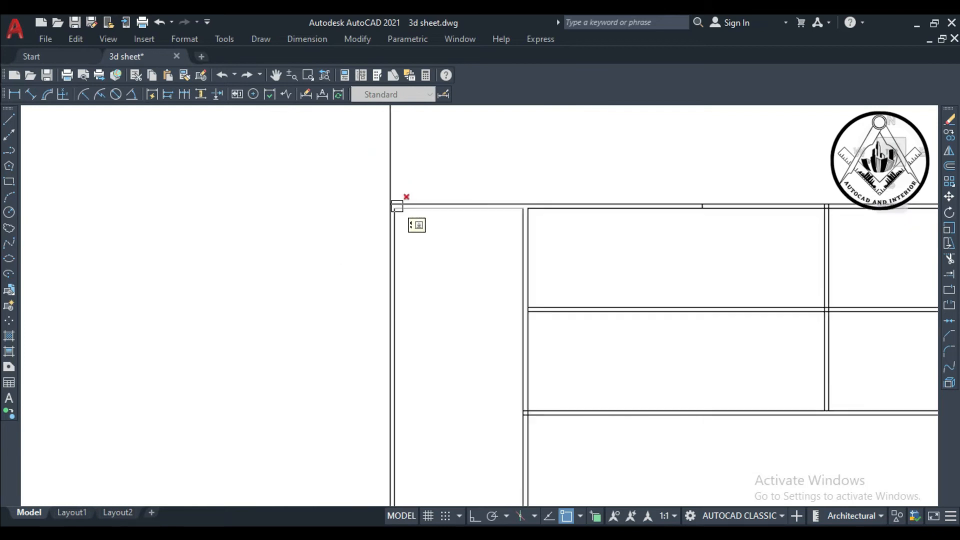
scroll(505, 337, "down", 2)
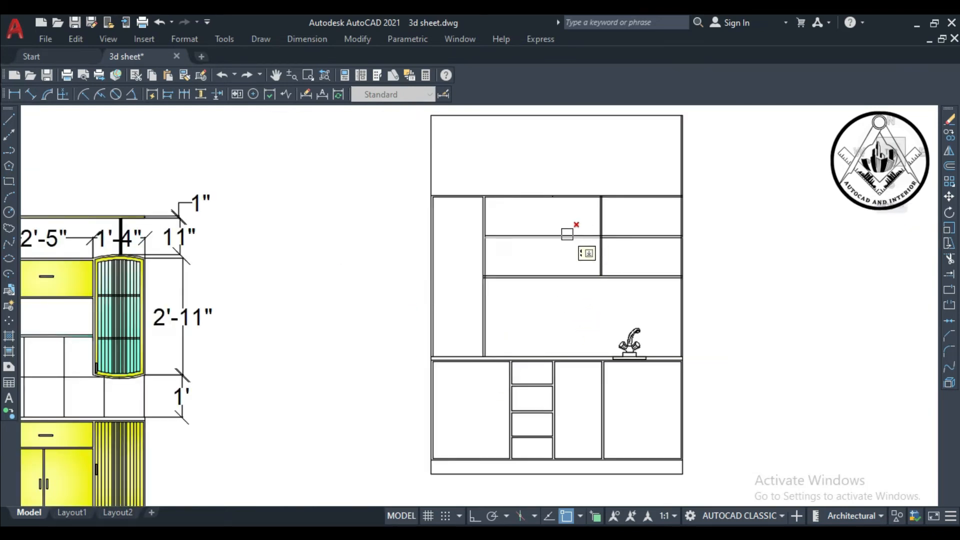
Step: Trim the leftover divider stub and both top board lines between the tall unit and the right-hand upper compartment
scroll(613, 203, "up", 2)
scroll(498, 192, "up", 4)
left_click(473, 182)
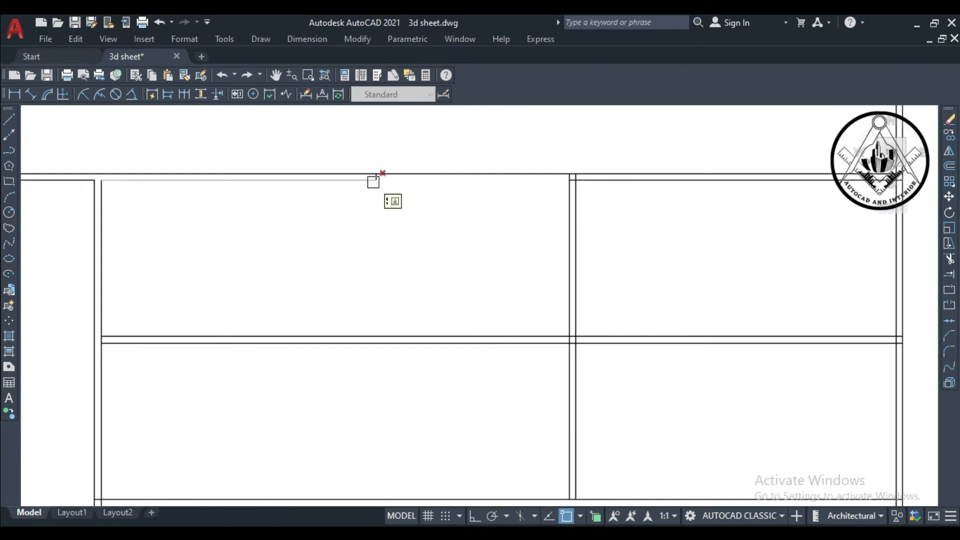
scroll(373, 183, "up", 4)
left_click(371, 183)
left_click(372, 173)
left_click(378, 171)
scroll(523, 180, "down", 3)
scroll(514, 167, "up", 3)
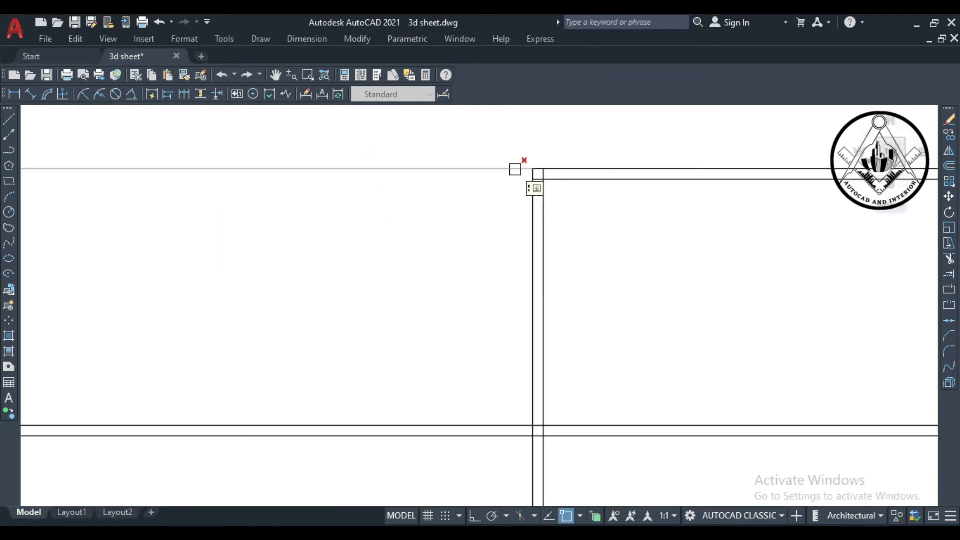
scroll(514, 167, "down", 3)
key("Escape")
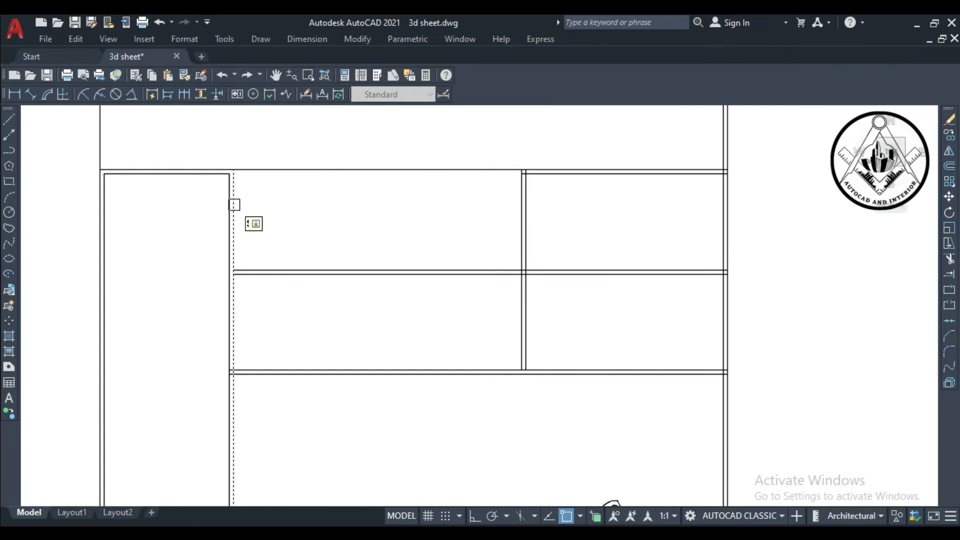
left_click(360, 169)
scroll(440, 202, "down", 2)
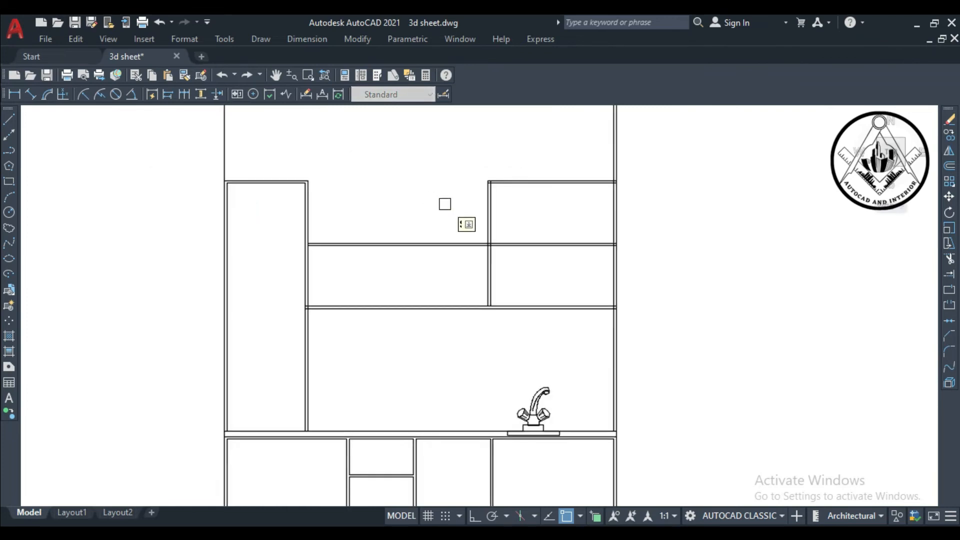
Step: Trim the overlapping lines where the two shelves meet the tall unit and where the lower shelf meets the right-hand compartment
scroll(396, 327, "up", 4)
scroll(390, 232, "down", 2)
scroll(390, 231, "up", 4)
scroll(415, 257, "down", 4)
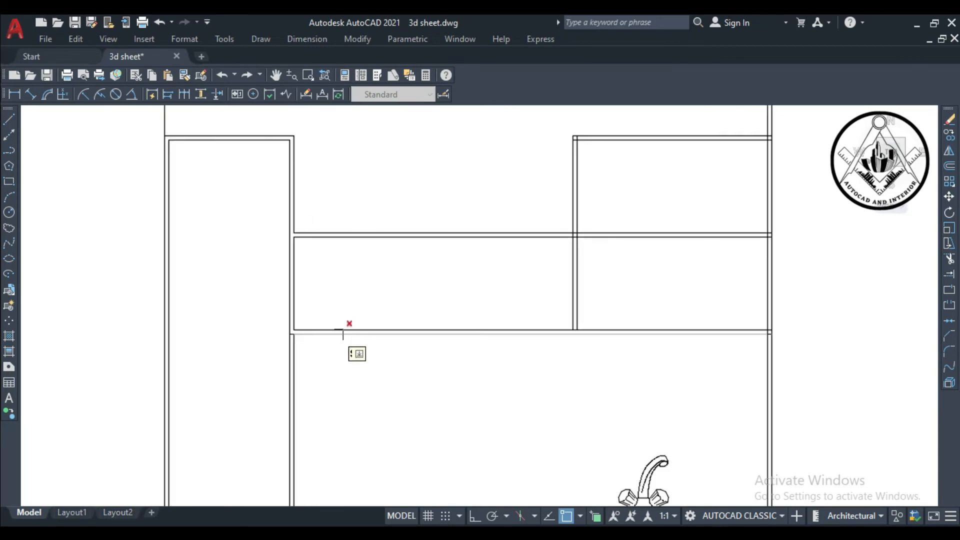
scroll(158, 302, "up", 4)
scroll(291, 309, "down", 4)
scroll(440, 298, "up", 5)
scroll(744, 314, "down", 2)
scroll(720, 309, "up", 4)
left_click(690, 336)
left_click(666, 349)
Step: Trim the mid-height shelf lines out of the right-hand upper compartment and clean up its corner crossings
scroll(625, 359, "down", 4)
scroll(625, 359, "down", 2)
scroll(628, 295, "up", 4)
scroll(625, 276, "up", 2)
left_click(612, 255)
scroll(617, 285, "down", 2)
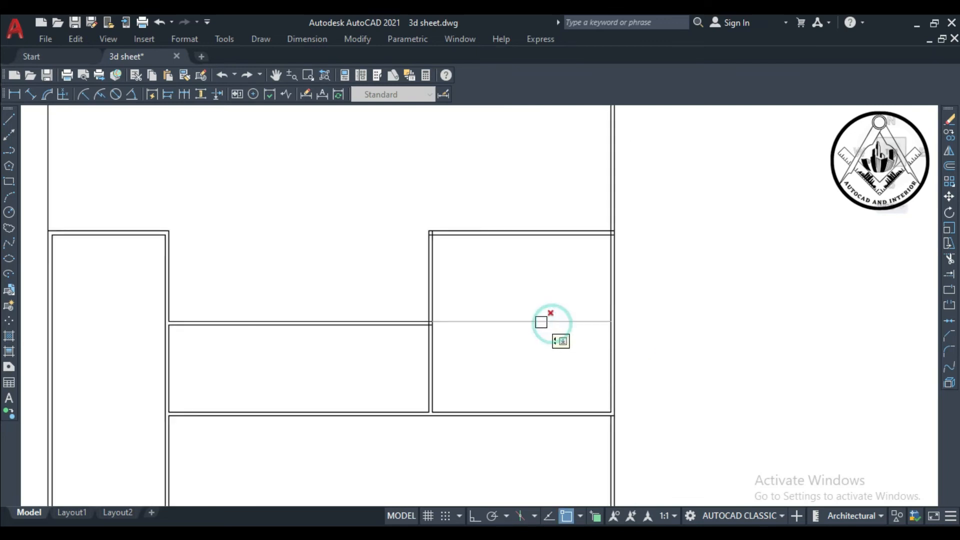
scroll(420, 322, "up", 2)
scroll(398, 297, "down", 5)
scroll(450, 279, "up", 5)
left_click(413, 238)
scroll(414, 238, "down", 4)
scroll(620, 280, "up", 5)
scroll(608, 310, "down", 5)
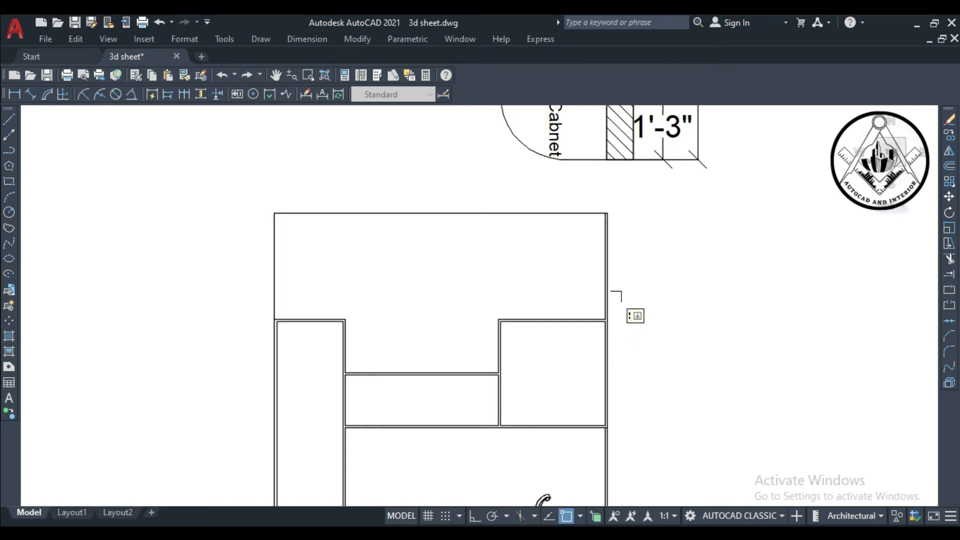
Step: Remove the extra inner side line above the right-hand upper compartment
scroll(622, 295, "up", 5)
key("Escape")
type("e")
key("Escape")
left_click(590, 302)
scroll(592, 300, "down", 10)
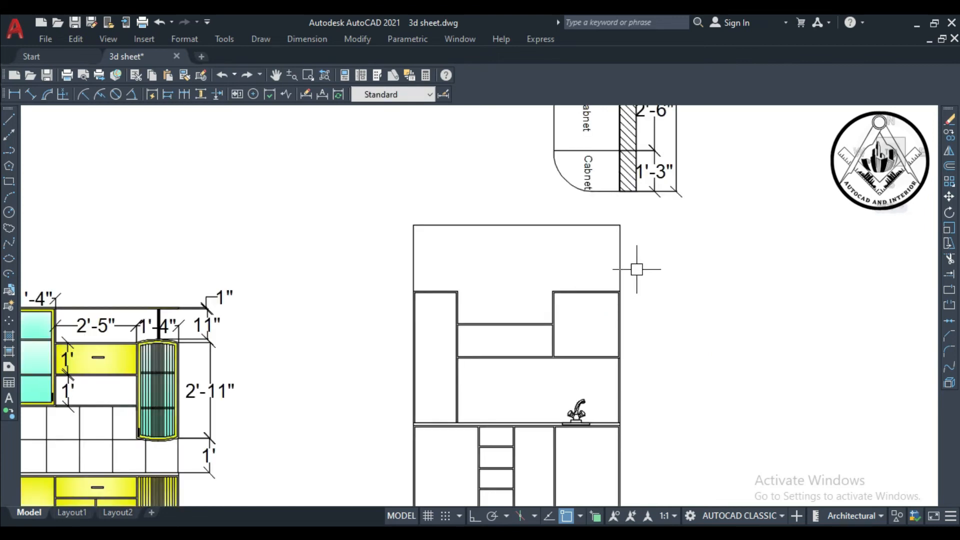
Step: Copy the door handle from the first elevation onto the pair of base cabinet doors in the second elevation
type("co")
key("Return")
scroll(179, 395, "down", 2)
scroll(179, 394, "up", 6)
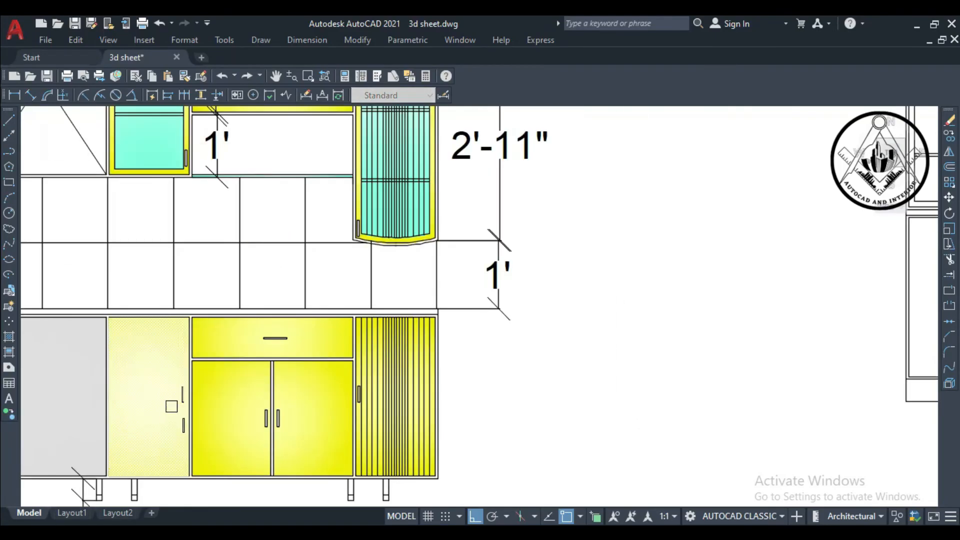
scroll(286, 395, "down", 4)
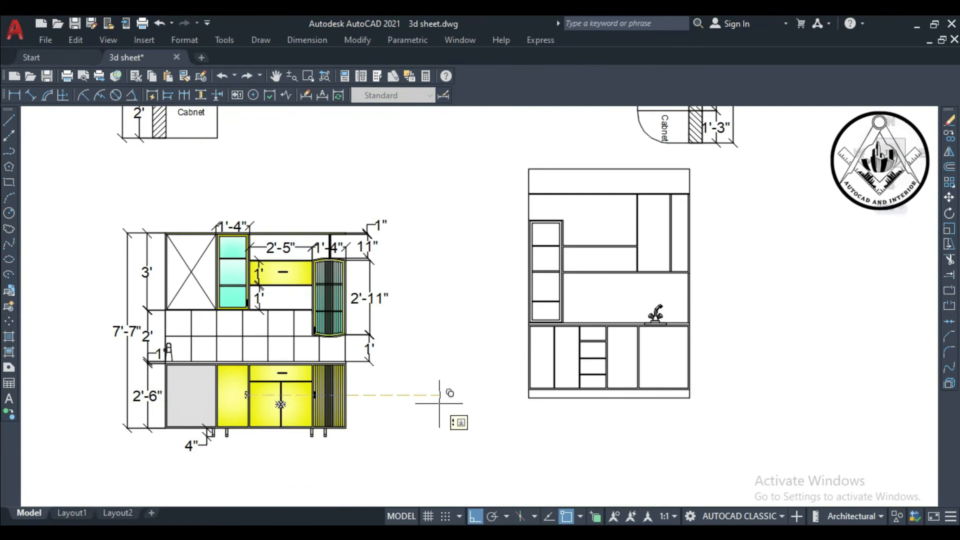
scroll(542, 355, "up", 6)
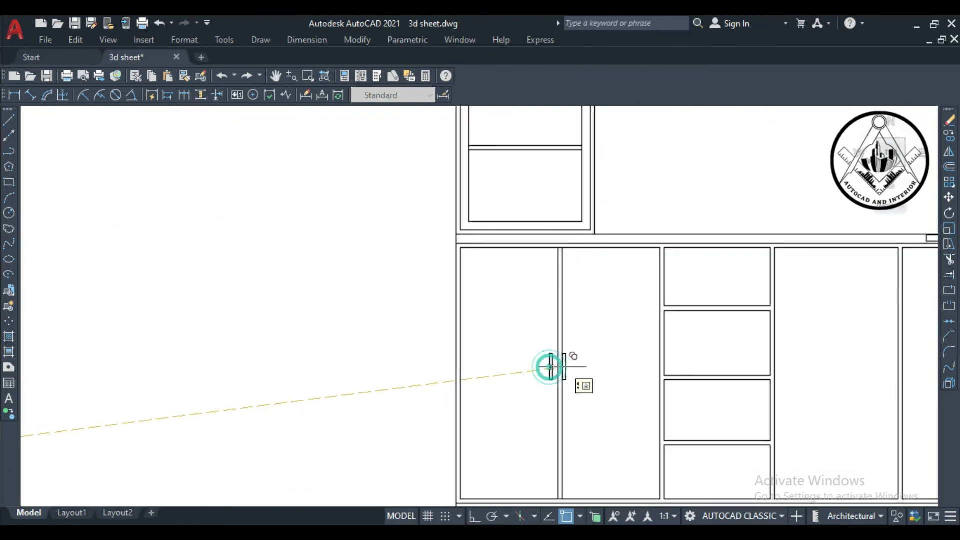
key("Escape")
type("co")
key("Return")
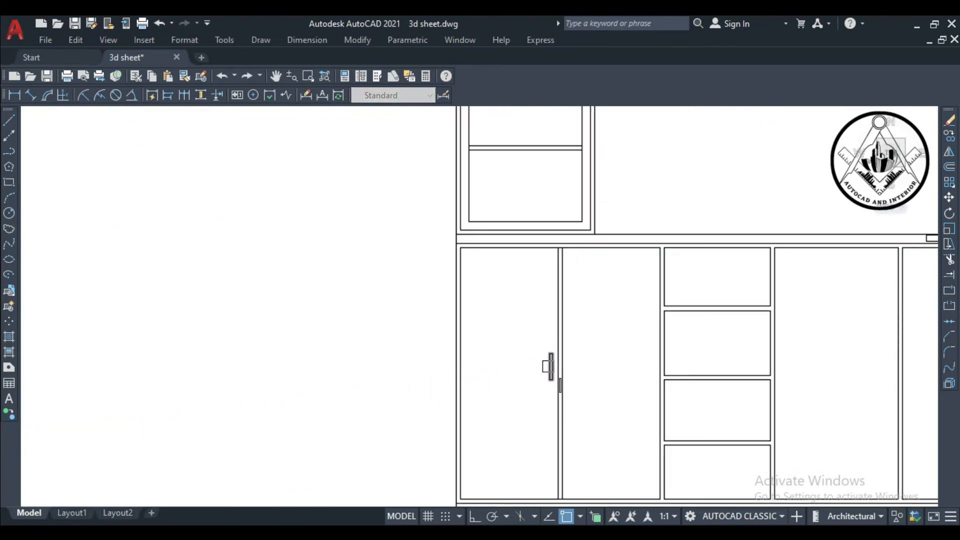
Step: Copy the drawer handle from the first elevation onto the top drawer and repeat it on the three drawers below
scroll(592, 376, "down", 5)
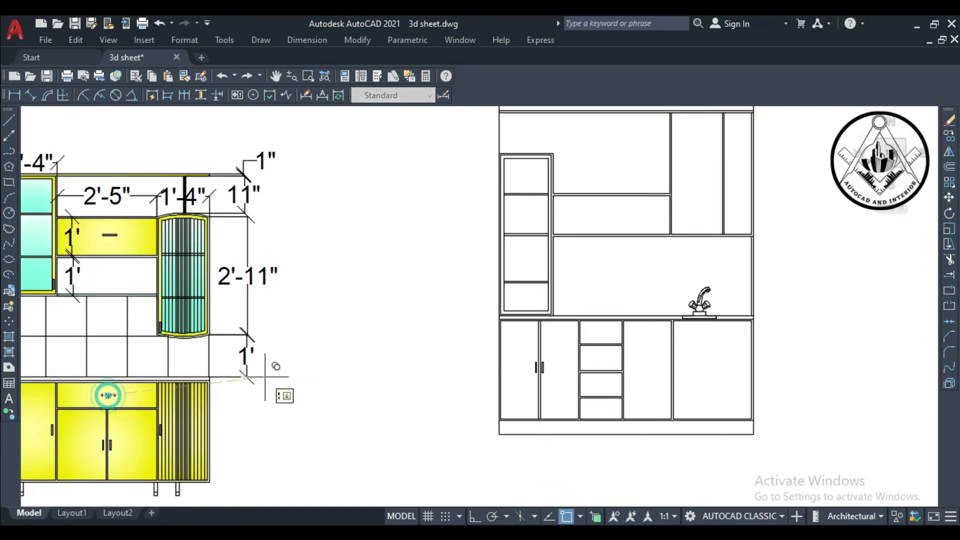
scroll(607, 332, "up", 4)
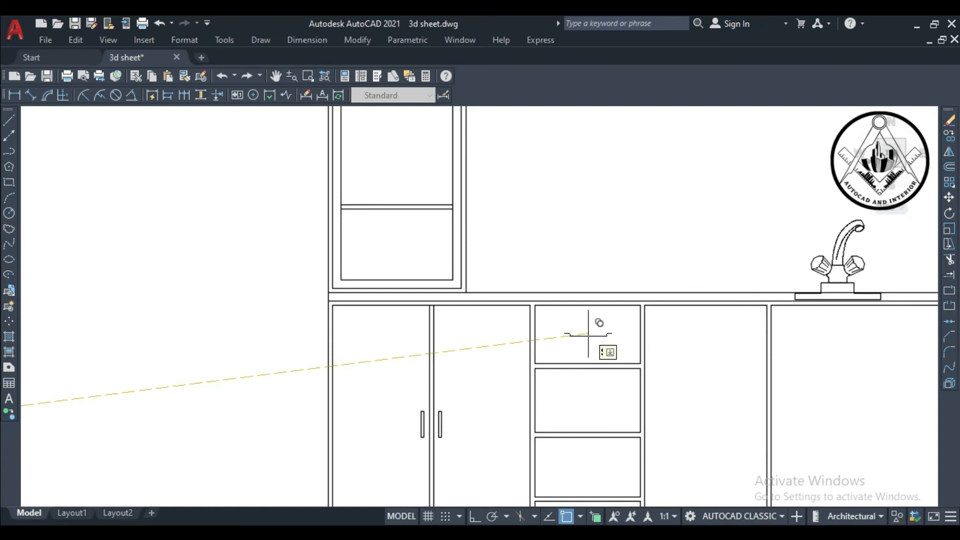
left_click(588, 333)
scroll(550, 327, "down", 2)
key("Escape")
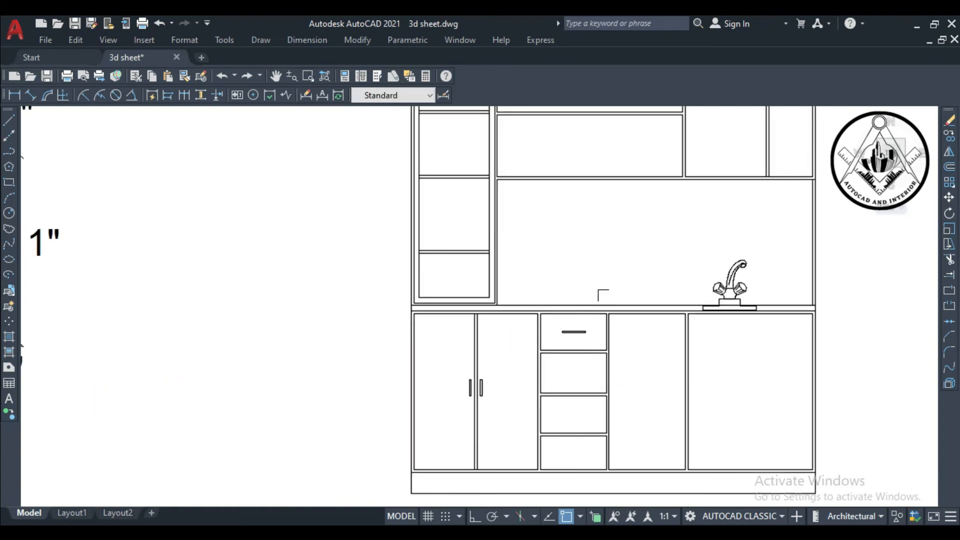
left_click(649, 383)
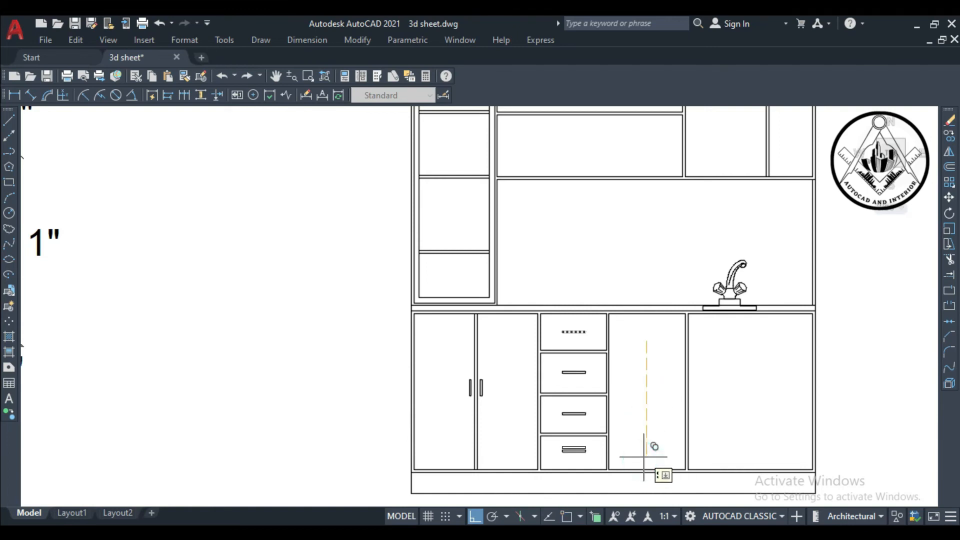
key("Escape")
Step: Copy the vertical hanging support from the first elevation above the shelved wall cabinet and extend it up to the top board
scroll(644, 456, "down", 4)
scroll(690, 344, "up", 1)
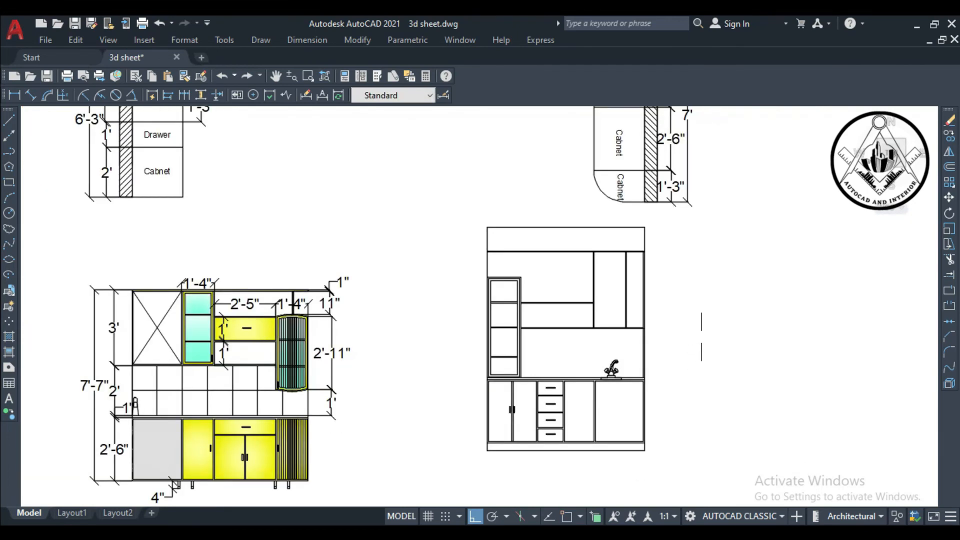
scroll(677, 388, "down", 2)
scroll(450, 345, "up", 4)
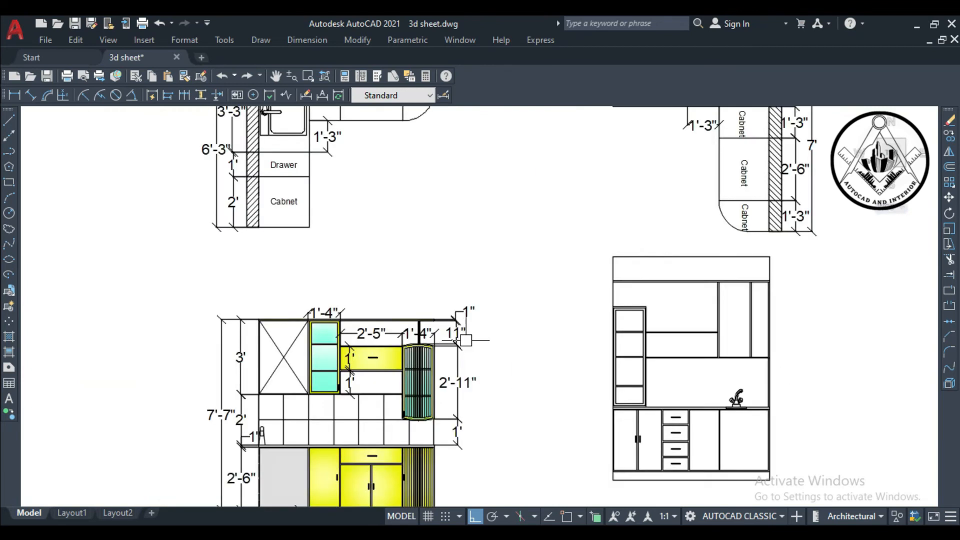
scroll(374, 321, "up", 6)
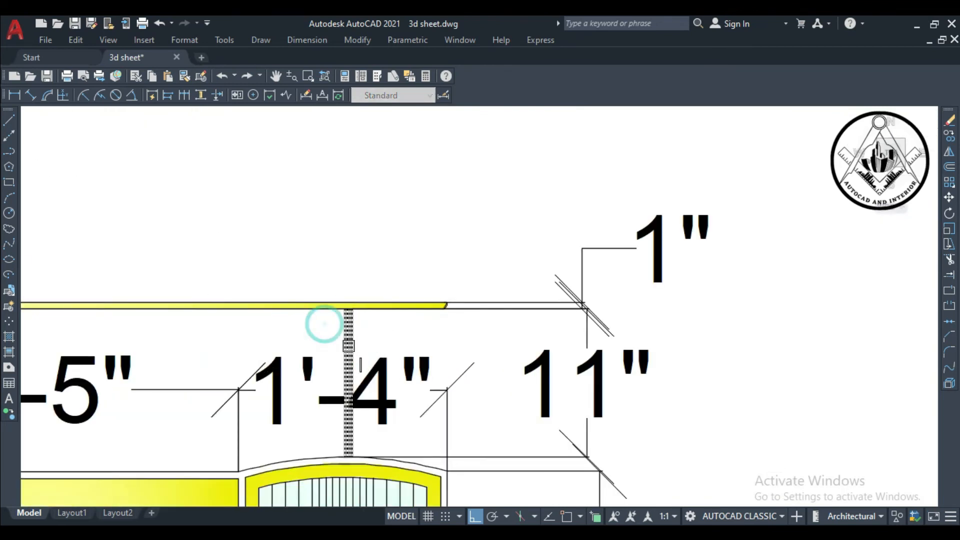
scroll(400, 360, "down", 8)
scroll(607, 318, "up", 4)
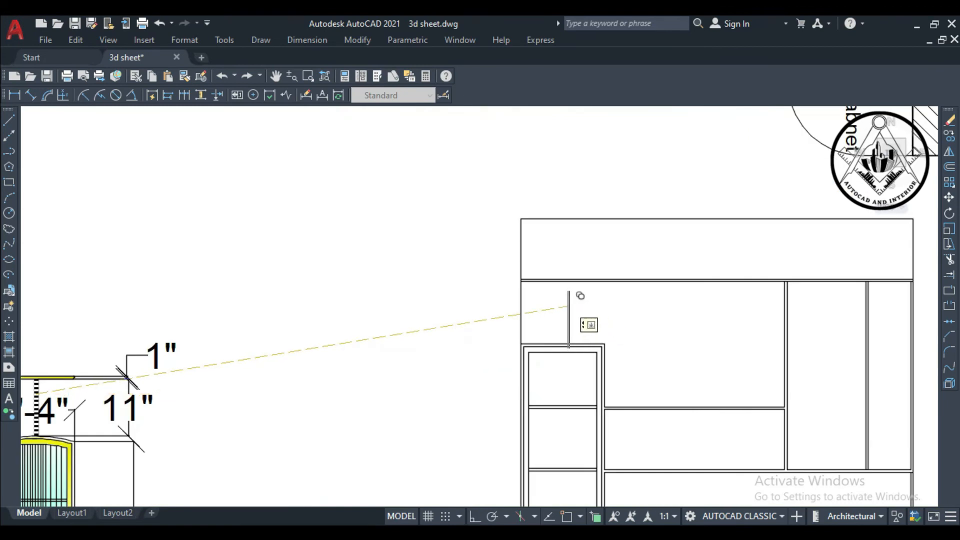
scroll(565, 300, "up", 2)
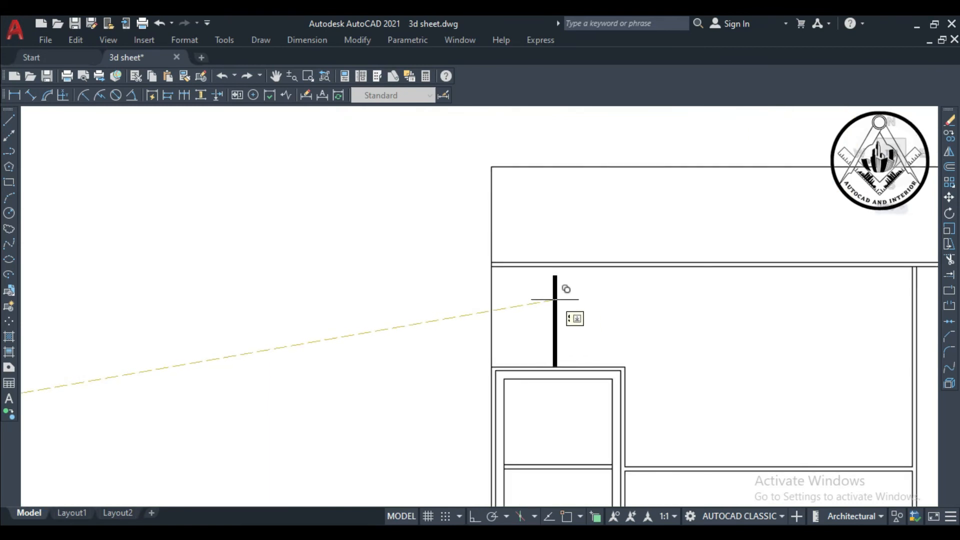
left_click(554, 300)
key("Return")
left_click(587, 318)
left_click(536, 314)
Step: Trim away the outline beside the hanging support and above the top board
key("Return")
left_click(493, 316)
left_click(490, 227)
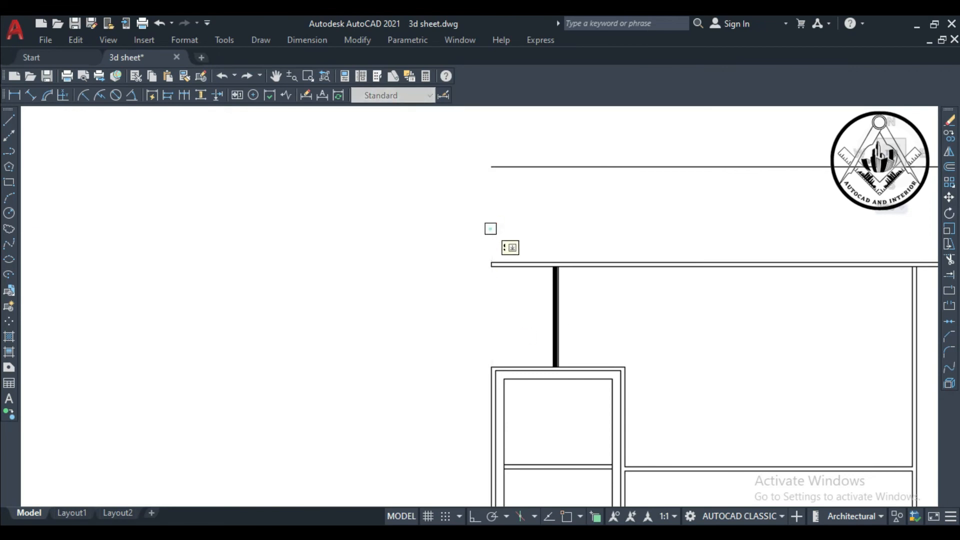
scroll(422, 273, "down", 2)
left_click(600, 233)
Step: Dimension the overall height of the second elevation along its right side
scroll(695, 245, "down", 3)
scroll(508, 272, "up", 3)
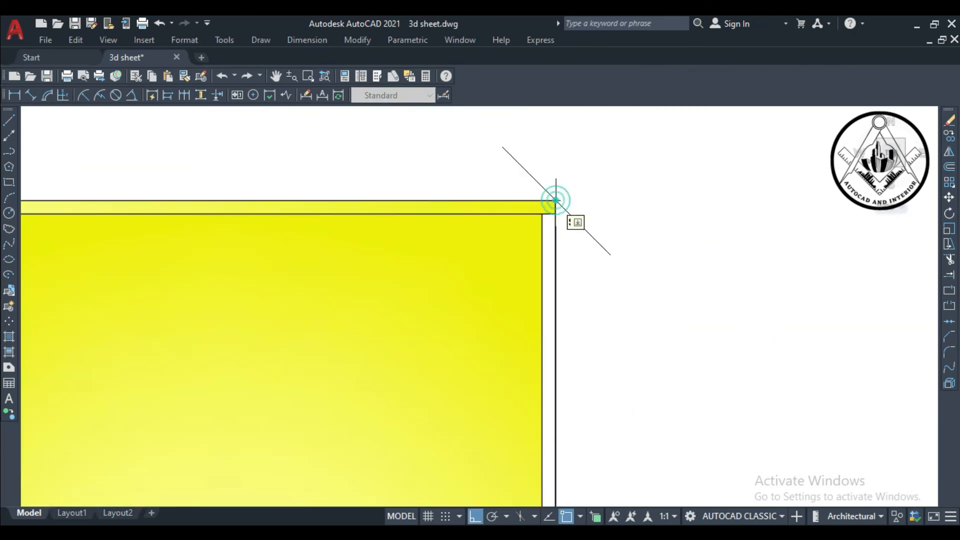
scroll(596, 253, "down", 4)
scroll(614, 273, "down", 2)
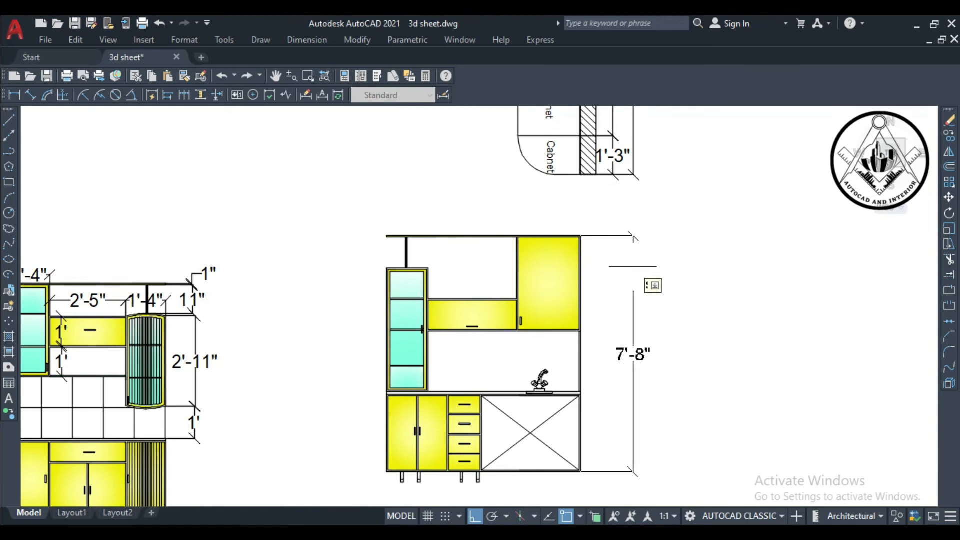
scroll(646, 278, "down", 2)
scroll(620, 267, "up", 2)
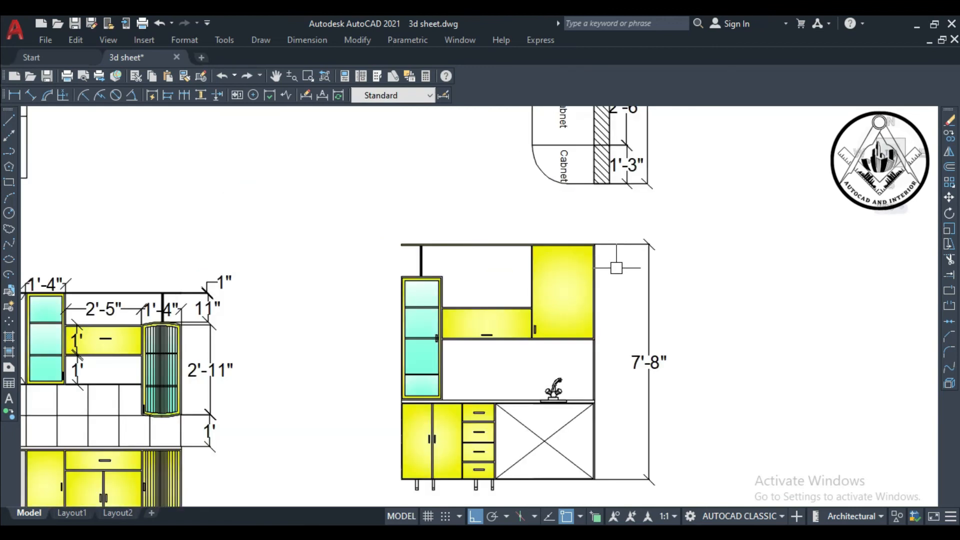
Step: Dimension the base cabinet's height and the countertop's thickness in a chain along the right side of the second elevation
scroll(595, 483, "up", 5)
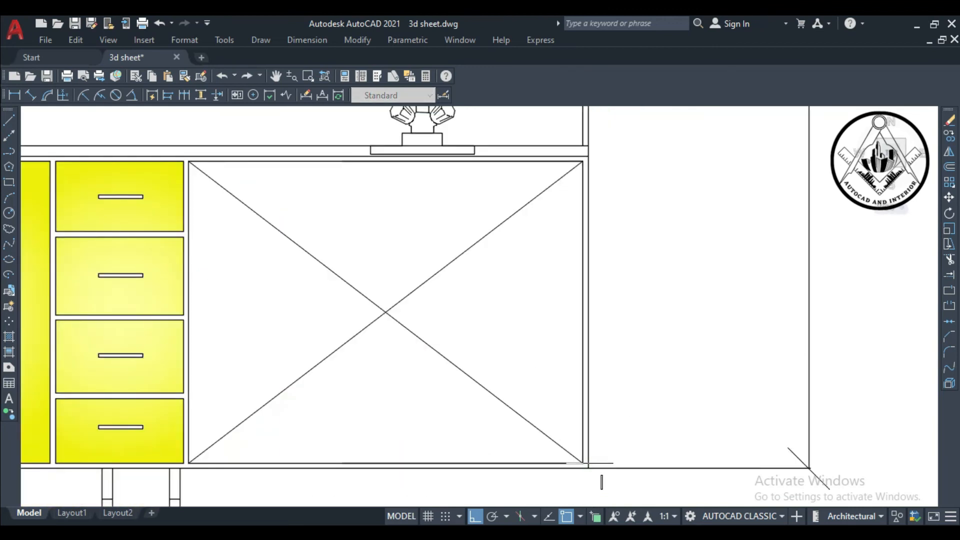
scroll(588, 469, "down", 2)
scroll(607, 257, "up", 2)
scroll(575, 280, "up", 3)
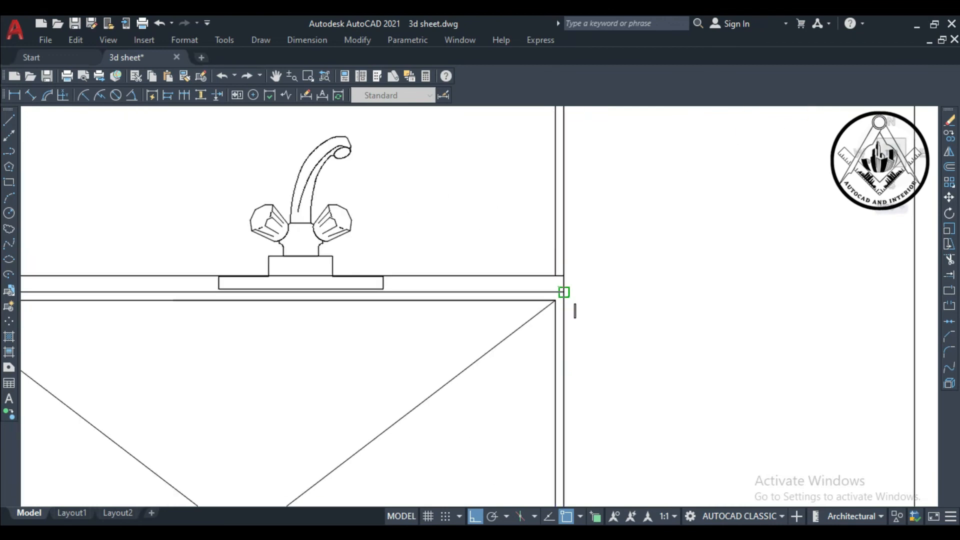
scroll(562, 295, "down", 4)
key("space")
left_click(563, 289)
left_click(564, 293)
left_click(631, 289)
scroll(579, 343, "down", 2)
scroll(568, 326, "up", 2)
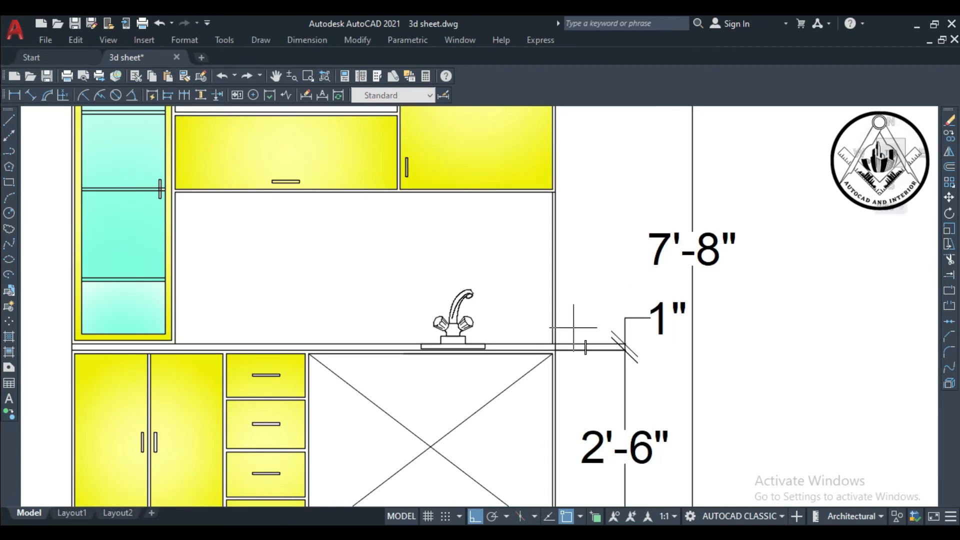
Step: Dimension the open height between the countertop and the underside of the wall cabinets, continuing the right-hand chain
key("space")
left_click(556, 192)
left_click(555, 345)
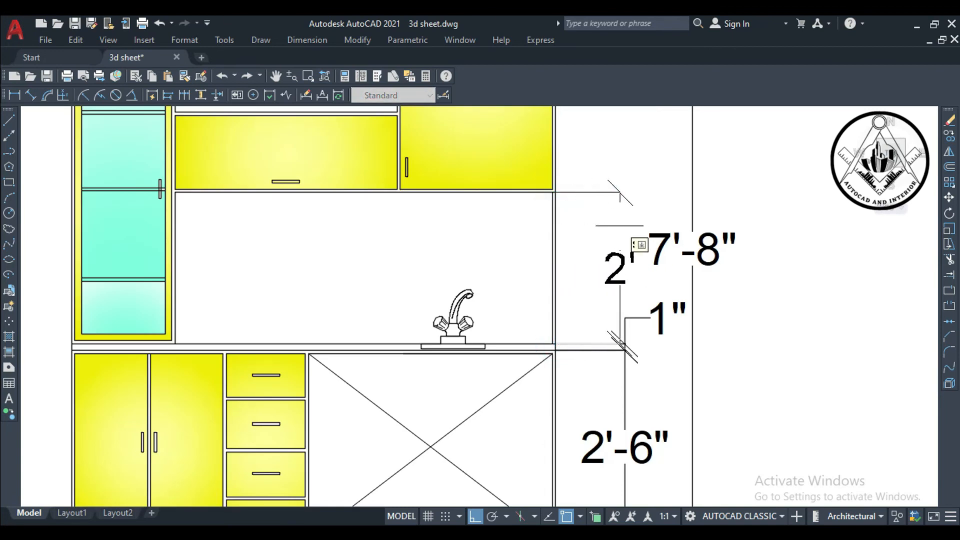
left_click(622, 226)
scroll(595, 220, "down", 2)
scroll(590, 220, "up", 2)
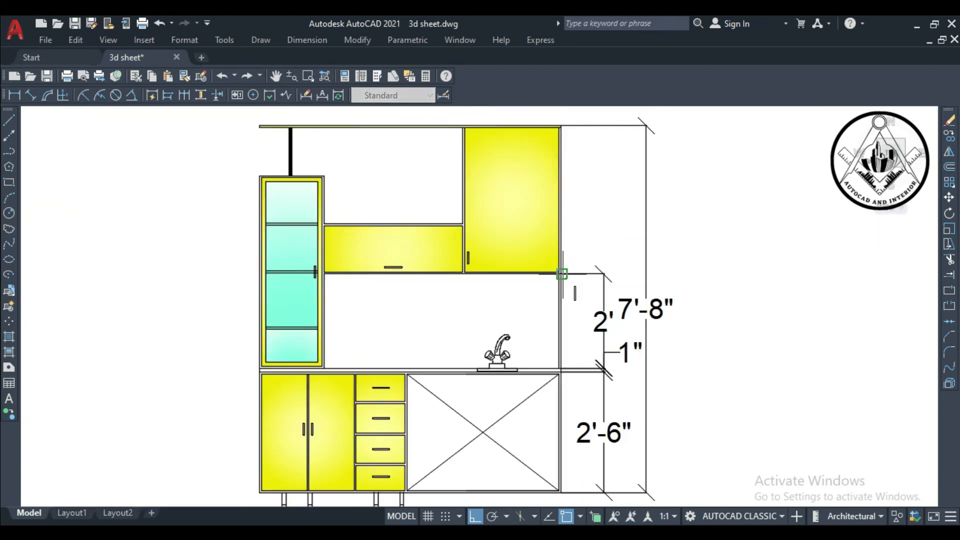
Step: Dimension the tall yellow wall cabinet's height and move the dimension's upper origin to the underside of the top board
left_click(561, 125)
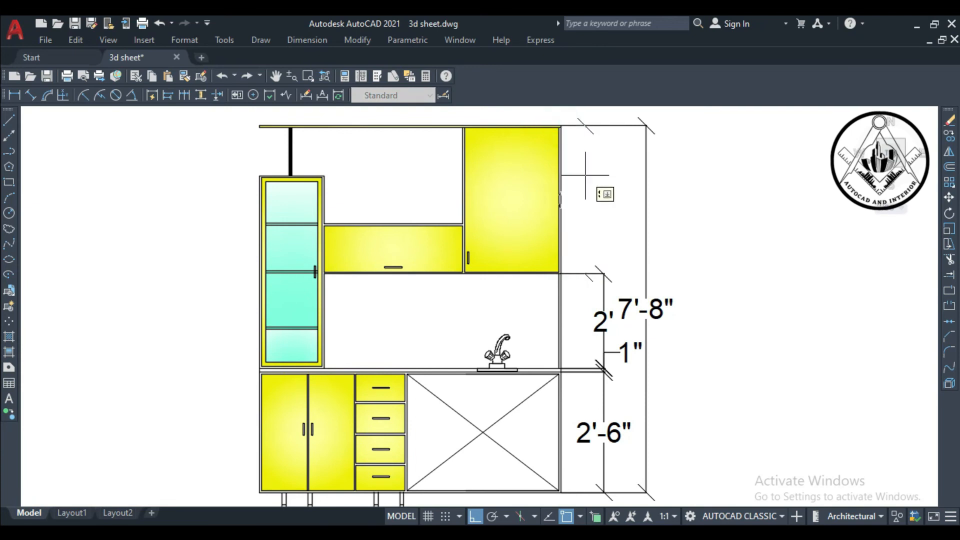
scroll(560, 129, "up", 6)
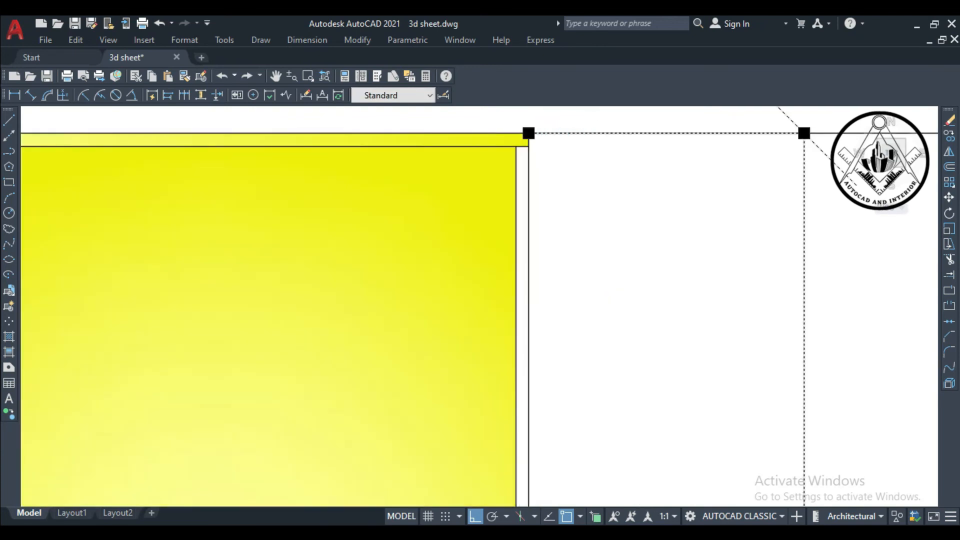
left_click(528, 146)
scroll(560, 145, "down", 6)
key("Escape")
Step: Move the overall height dimension's upper origin down to the underside of the top board
left_click(634, 142)
left_click(553, 142)
left_click(552, 145)
scroll(636, 244, "down", 6)
key("Escape")
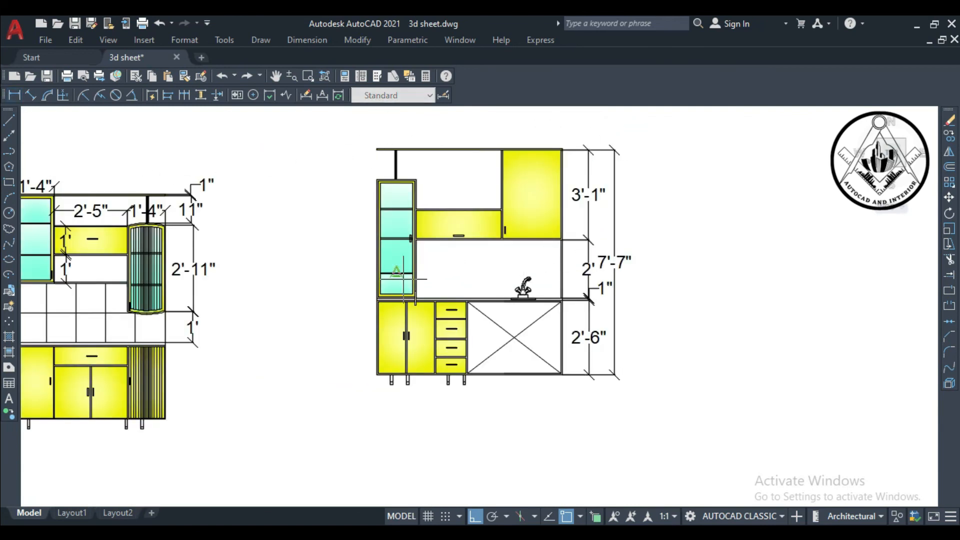
Step: Dimension the height of the shelved glass wall cabinet along the left side of the second elevation
scroll(380, 288, "up", 6)
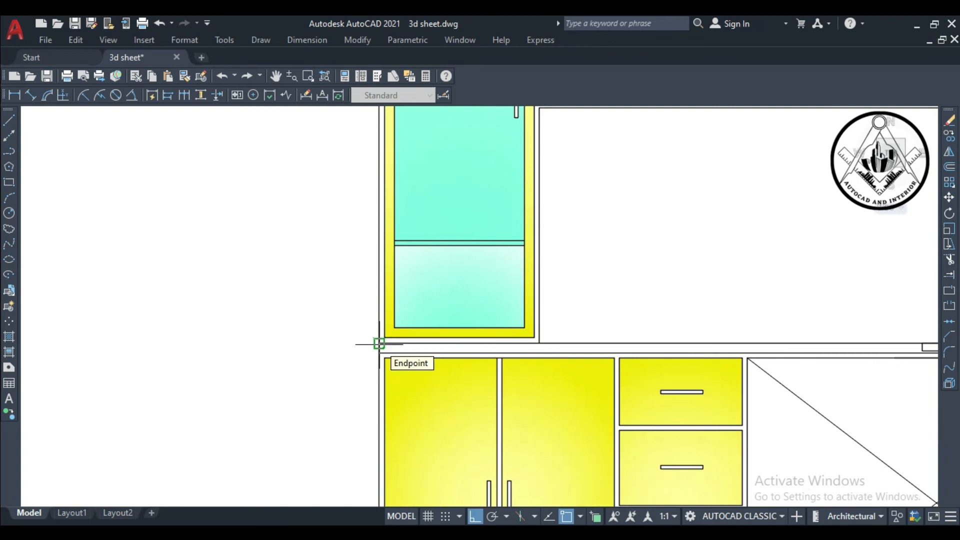
left_click(379, 343)
scroll(379, 343, "down", 6)
scroll(383, 235, "up", 6)
left_click(356, 224)
scroll(358, 225, "down", 6)
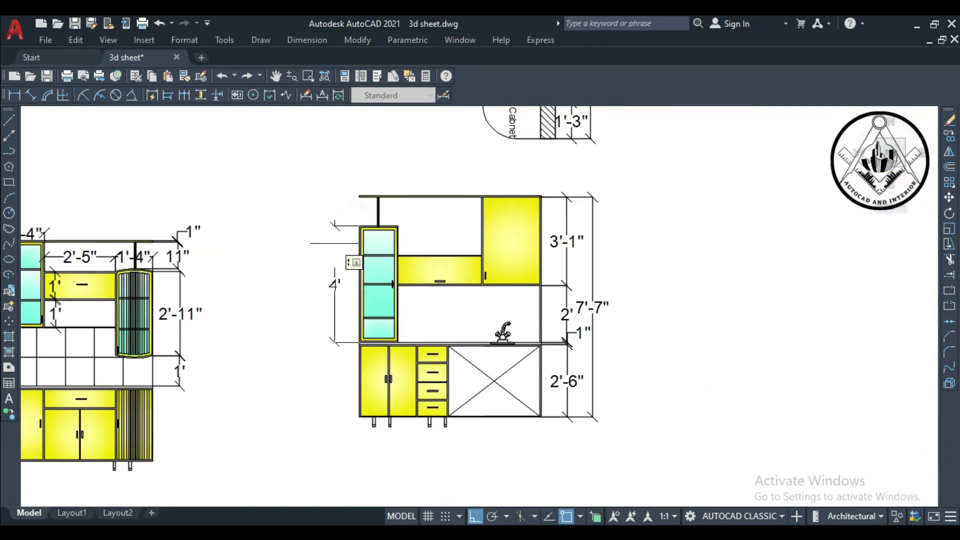
left_click(336, 244)
Step: Dimension the height of the hanging support between the glass cabinet and the top board
scroll(362, 211, "up", 6)
left_click(348, 153)
left_click(269, 171)
scroll(345, 199, "down", 4)
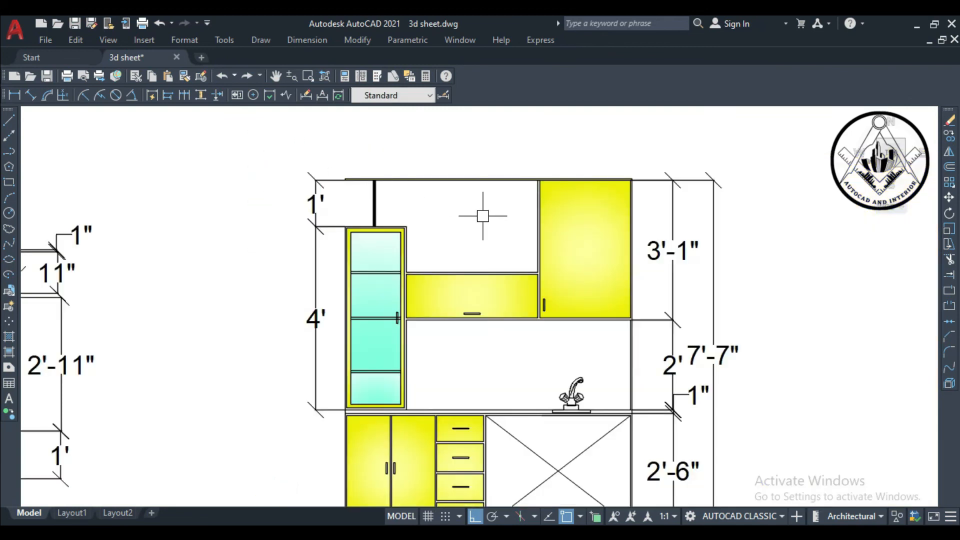
scroll(483, 216, "down", 3)
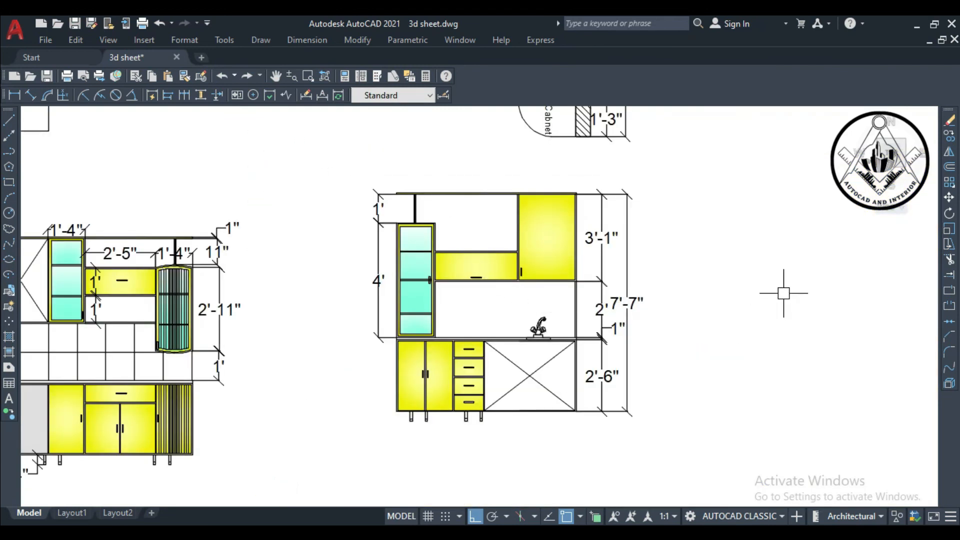
Step: Dimension the height of the cabinet legs below the left end of the base cabinet
scroll(475, 364, "up", 2)
scroll(462, 414, "down", 2)
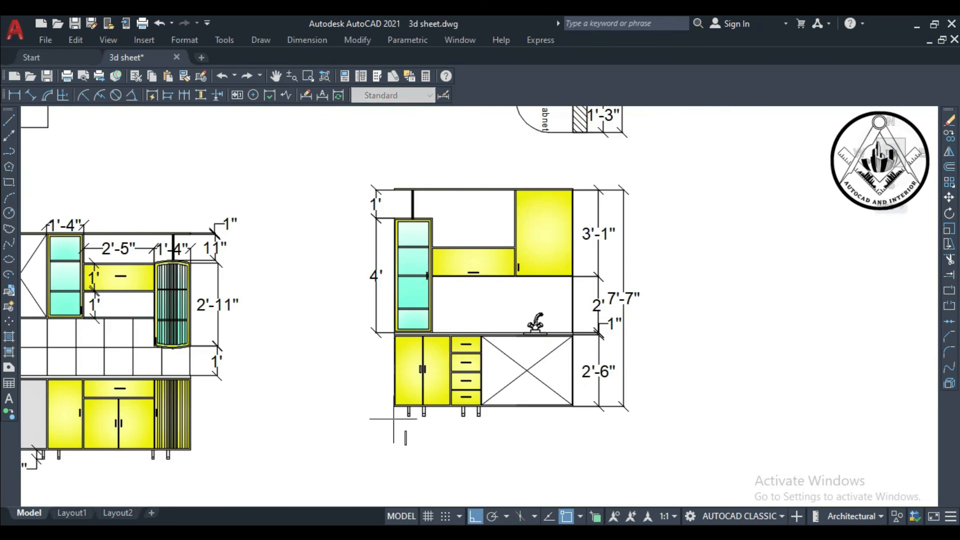
scroll(398, 417, "up", 4)
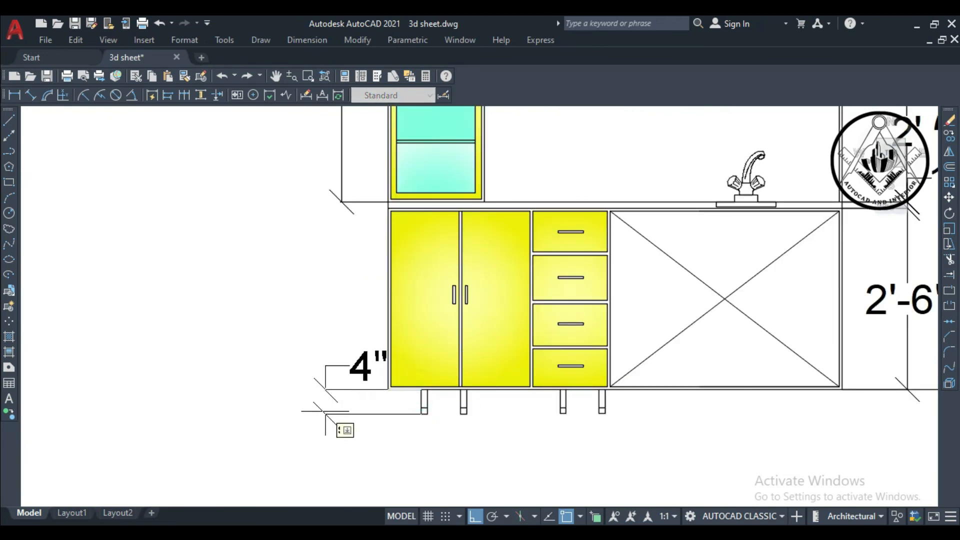
left_click(323, 411)
scroll(364, 387, "down", 4)
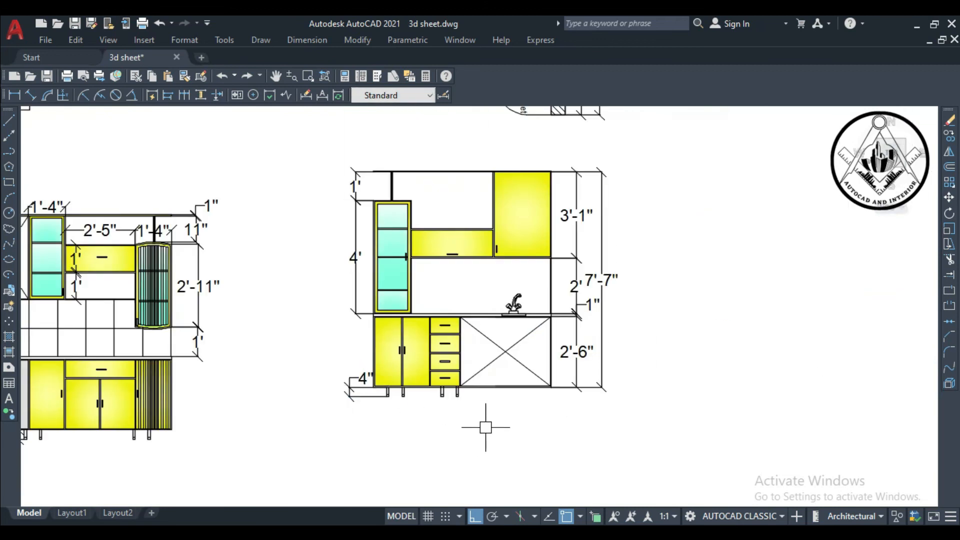
Step: Examine the dimensioned elevations alongside the floor plans, including the kitchen utensils and appliances on the shelves and countertops
scroll(486, 418, "down", 2)
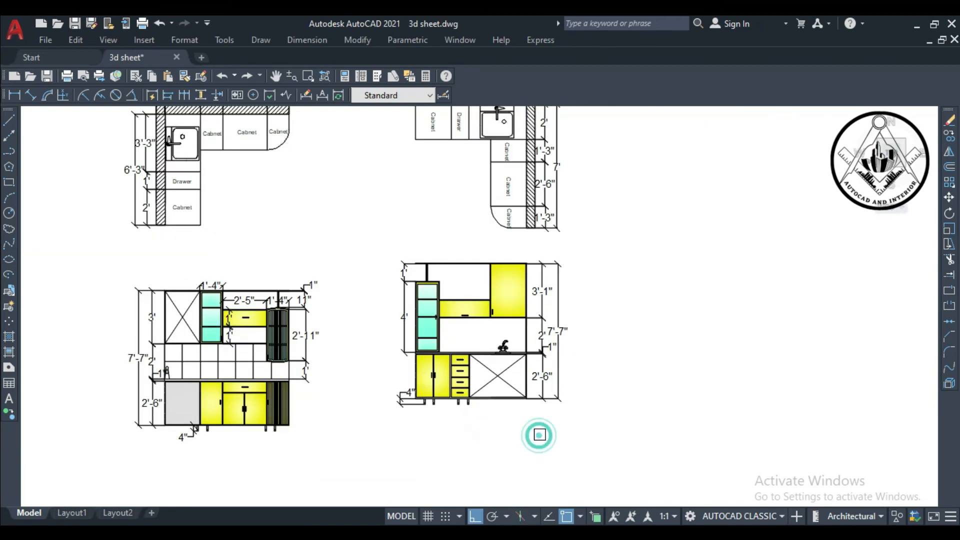
scroll(554, 399, "down", 2)
scroll(449, 389, "up", 2)
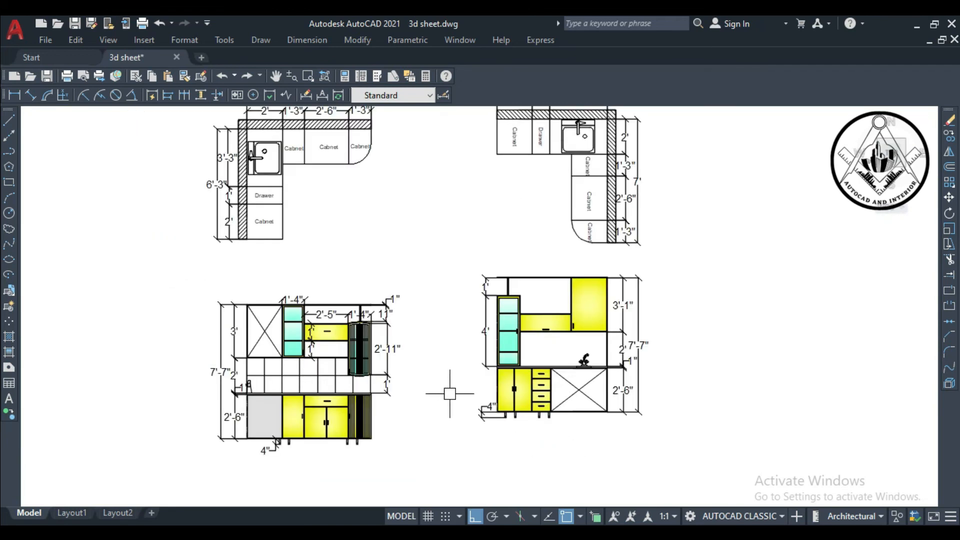
middle_click_drag(450, 390, 452, 429)
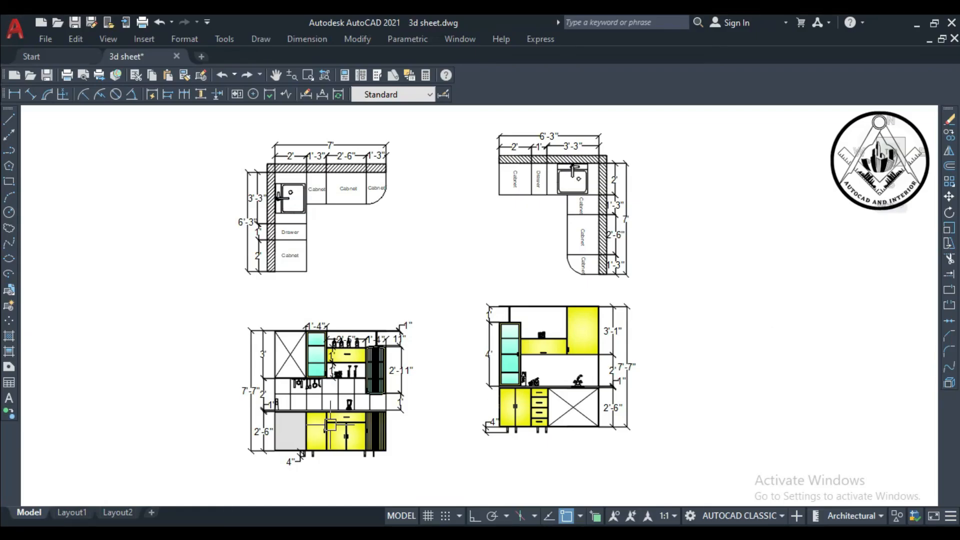
scroll(394, 348, "up", 4)
scroll(394, 347, "down", 5)
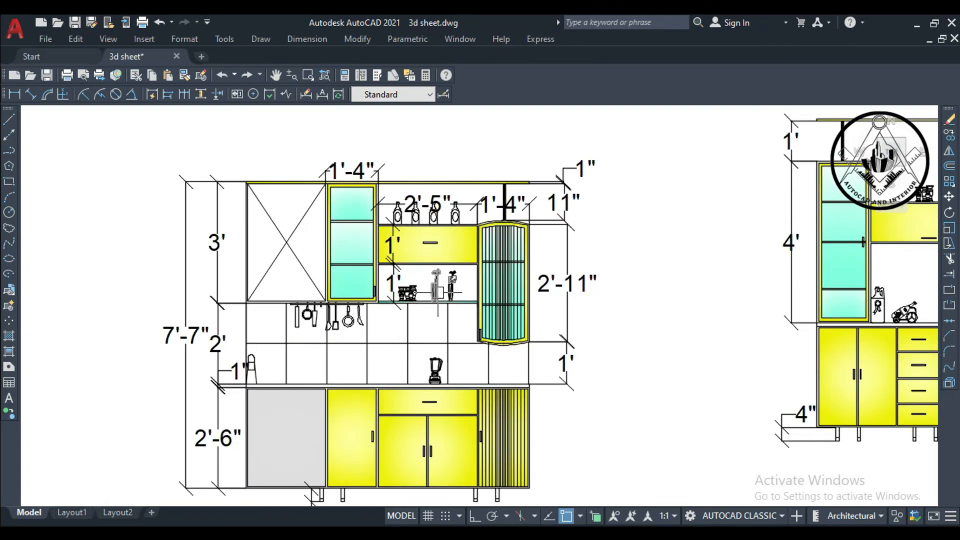
scroll(650, 316, "up", 3)
scroll(650, 316, "down", 1)
scroll(650, 315, "down", 3)
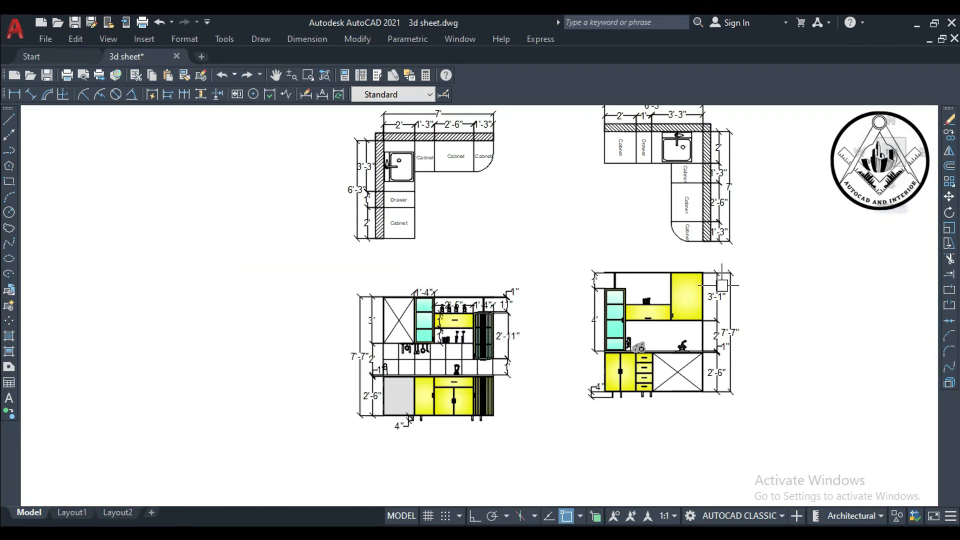